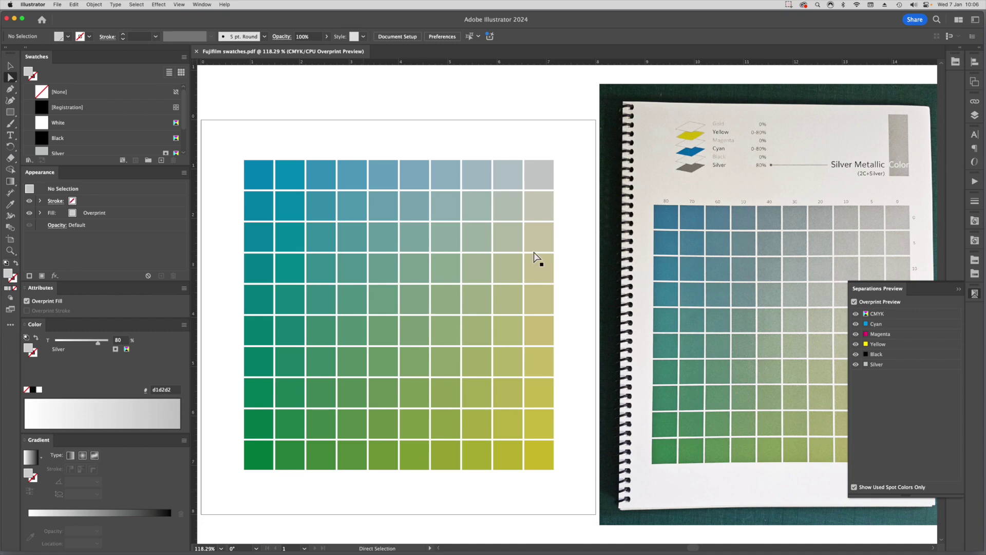
# Step: Hide the separations preview covering the photo of the printed swatch page
pyautogui.press('v')
pyautogui.press('a')
pyautogui.click(962, 291)
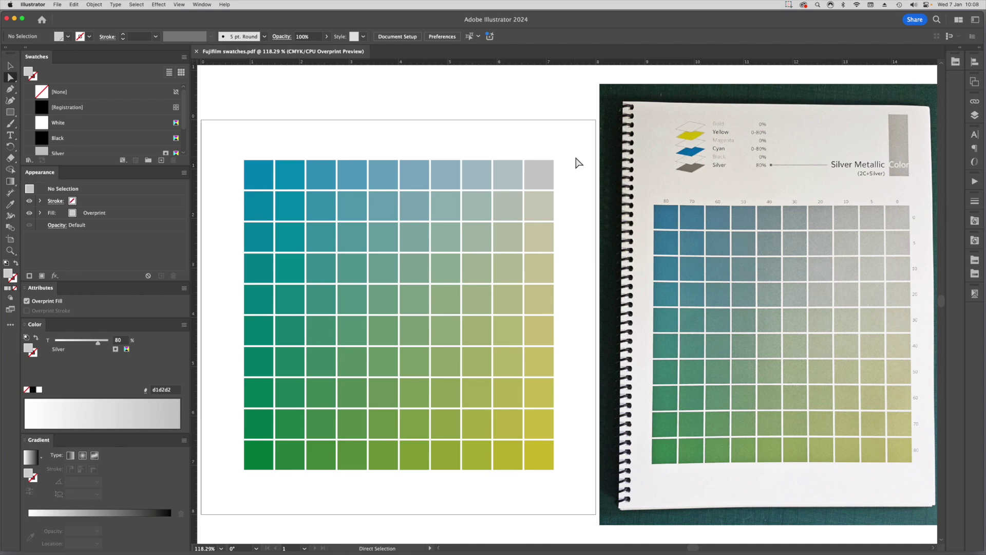
# Step: Examine the photo of the printed Silver Metallic (2C+Silver) swatch page
pyautogui.press('space')
pyautogui.hscroll(10, 539, 322)
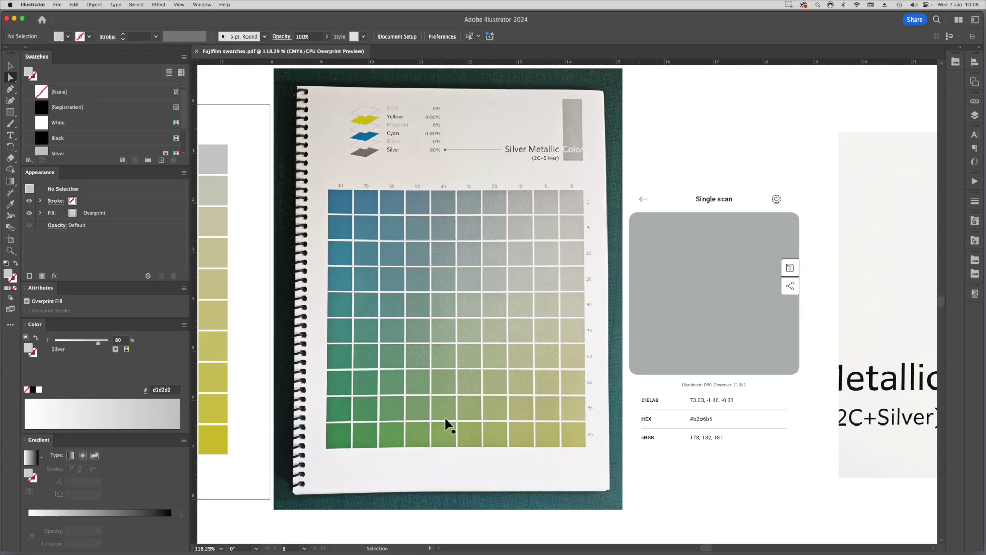
pyautogui.press('a')
pyautogui.moveTo(314, 324); pyautogui.dragTo(348, 330)
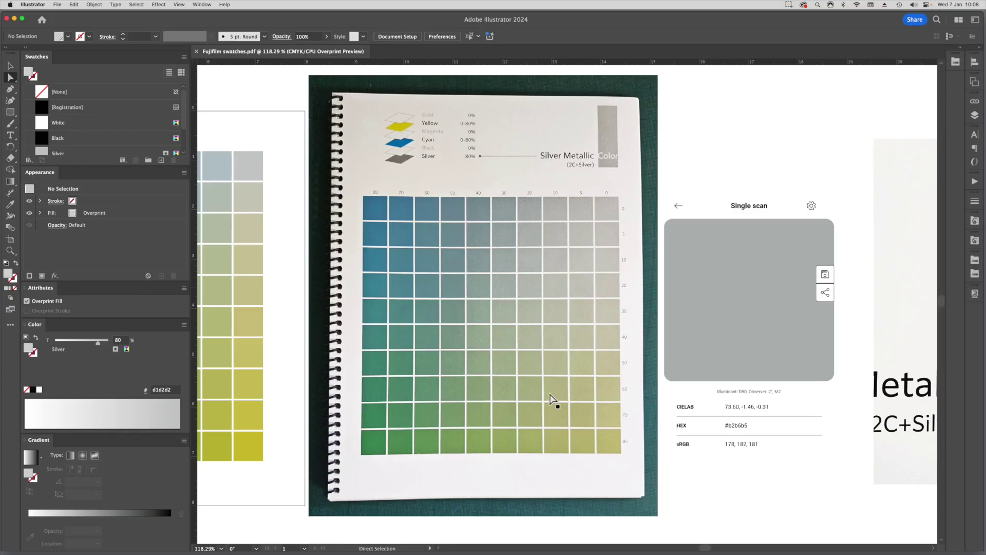
pyautogui.click(705, 491)
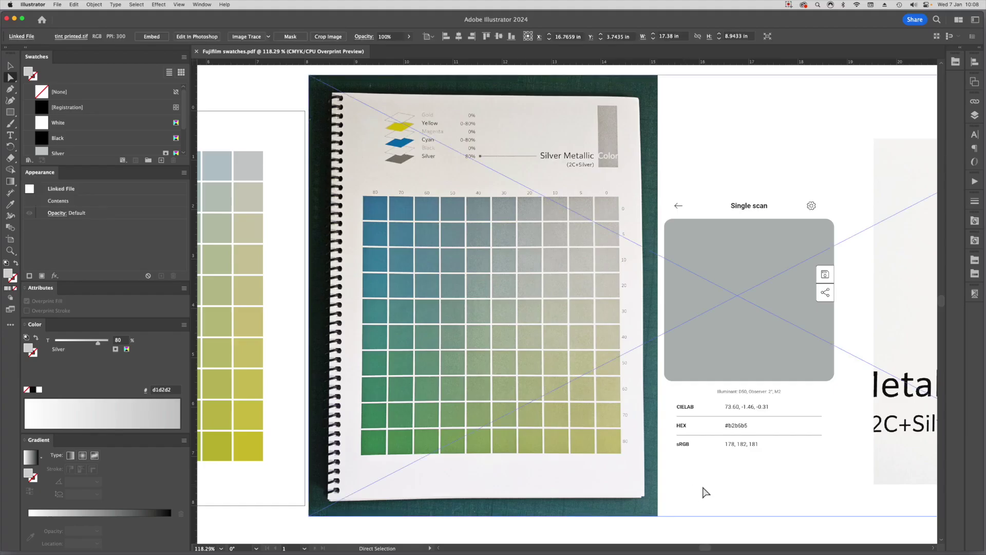
pyautogui.click(577, 524)
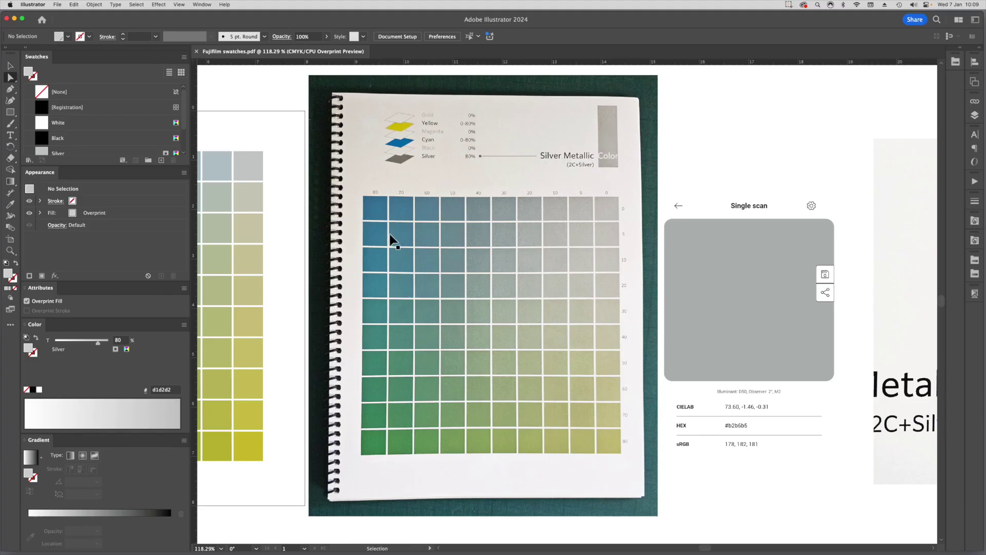
# Step: Examine the single scan of the silver ink and its CIELAB, HEX and sRGB readings
pyautogui.moveTo(796, 421); pyautogui.dragTo(560, 418)
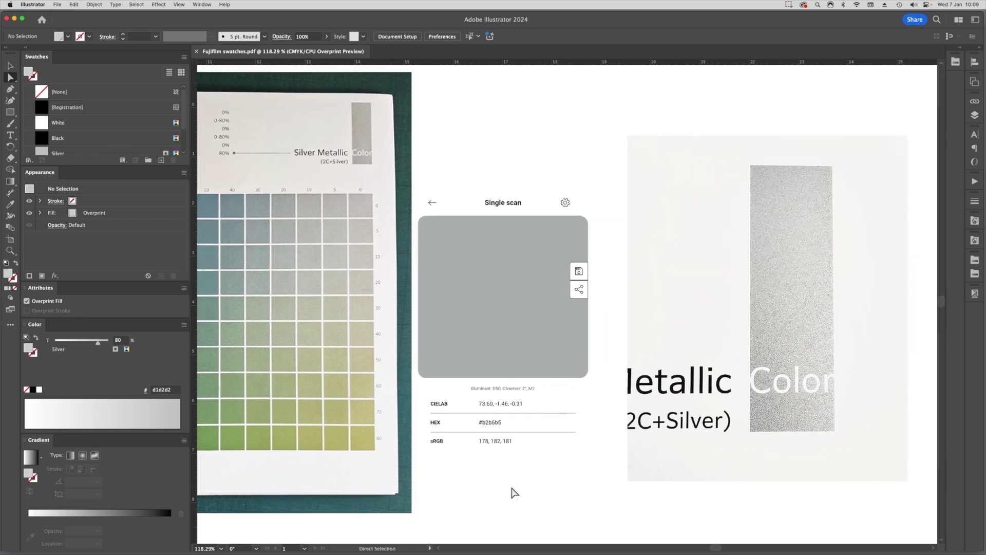
pyautogui.click(514, 492)
pyautogui.click(497, 529)
pyautogui.moveTo(460, 514); pyautogui.dragTo(469, 516)
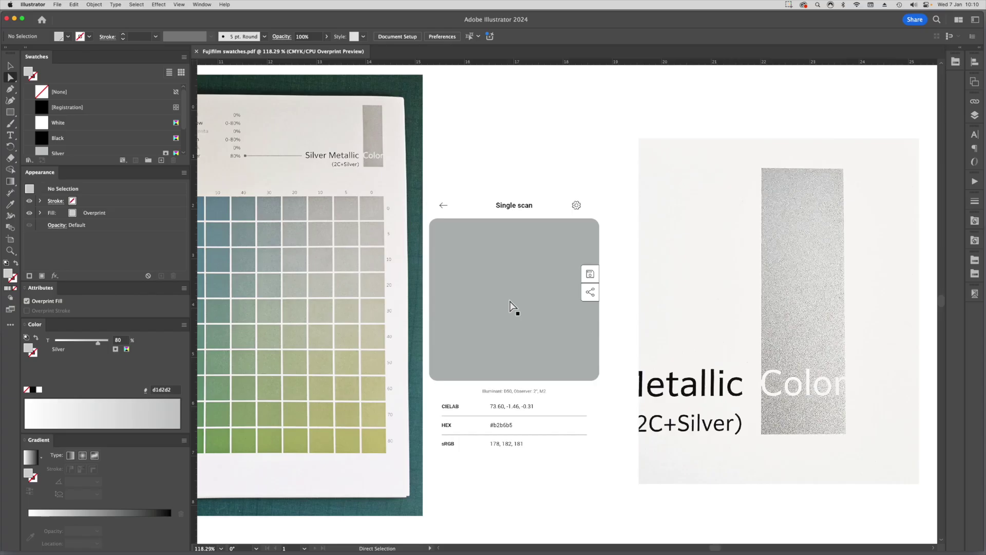
pyautogui.click(545, 503)
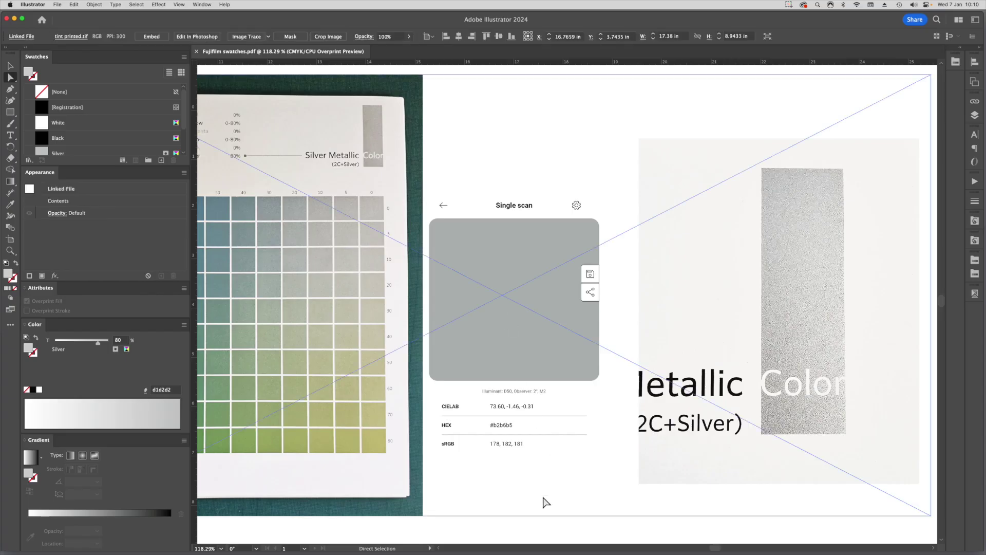
pyautogui.click(514, 531)
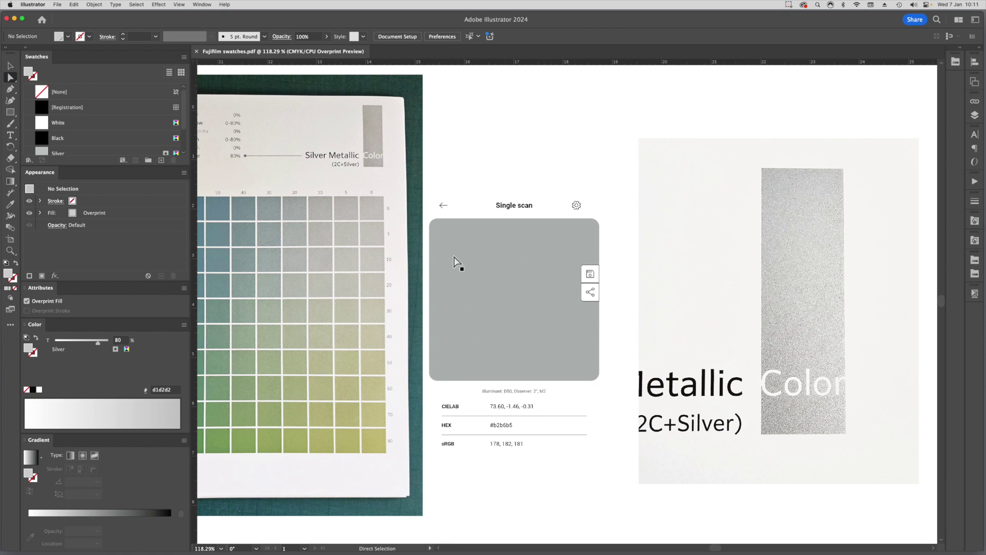
# Step: Examine the close-up photo of the printed silver strip and compare its grain with the single scan
pyautogui.press('space')
pyautogui.moveTo(735, 369); pyautogui.dragTo(643, 365)
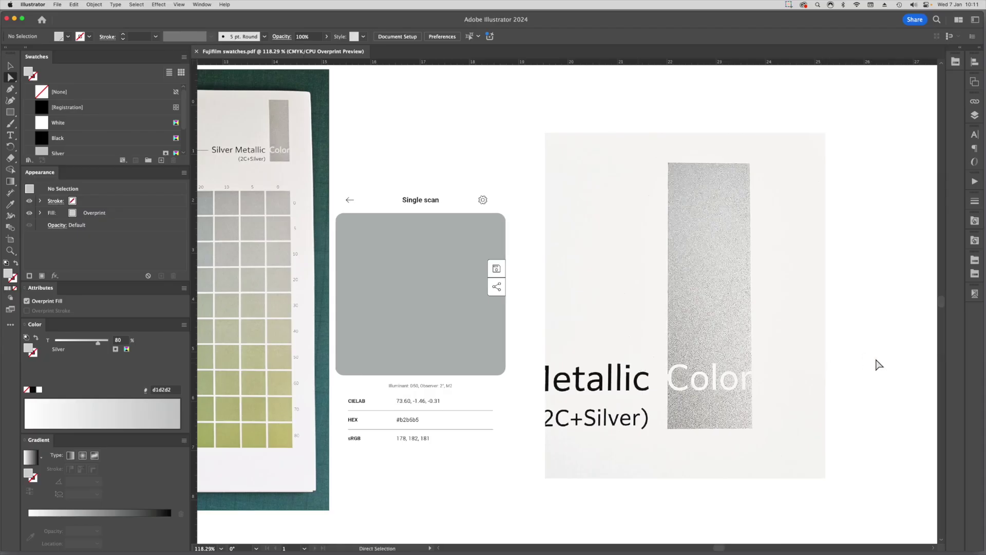
pyautogui.press('v')
pyautogui.press('a')
pyautogui.hscroll(-5, 365, 257)
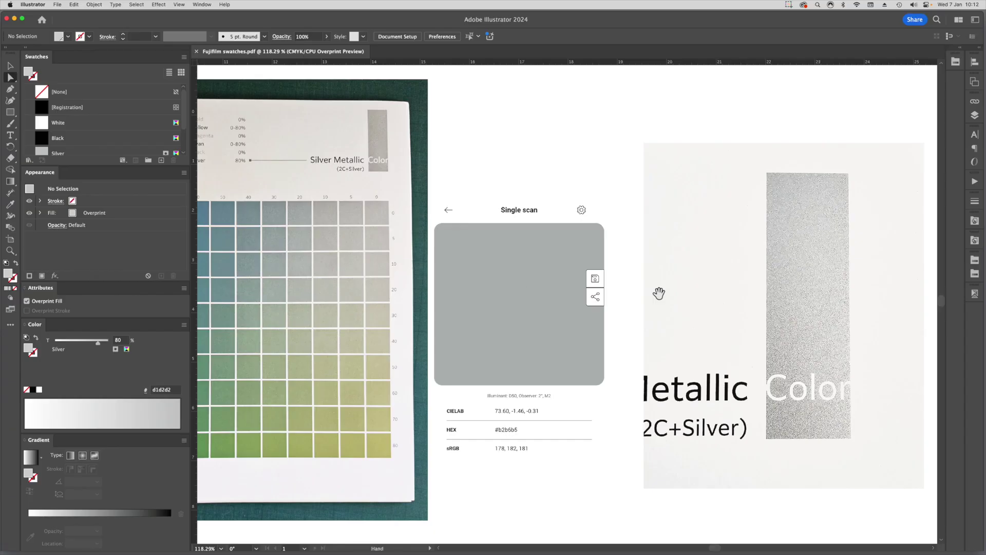
pyautogui.hscroll(4, 615, 289)
pyautogui.moveTo(594, 290); pyautogui.dragTo(572, 286)
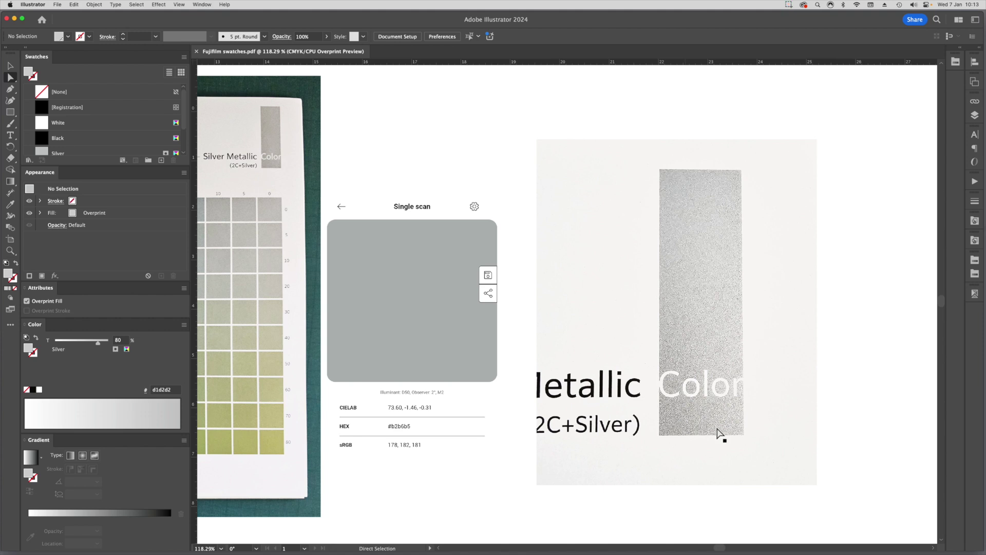
pyautogui.click(426, 473)
pyautogui.click(391, 531)
# Step: Inspect the printed swatch page's ink legend and percentage labels at 200% zoom
pyautogui.keyDown('alt'); pyautogui.keyDown('super'); pyautogui.click(425, 396); pyautogui.keyUp('super'); pyautogui.keyUp('alt')
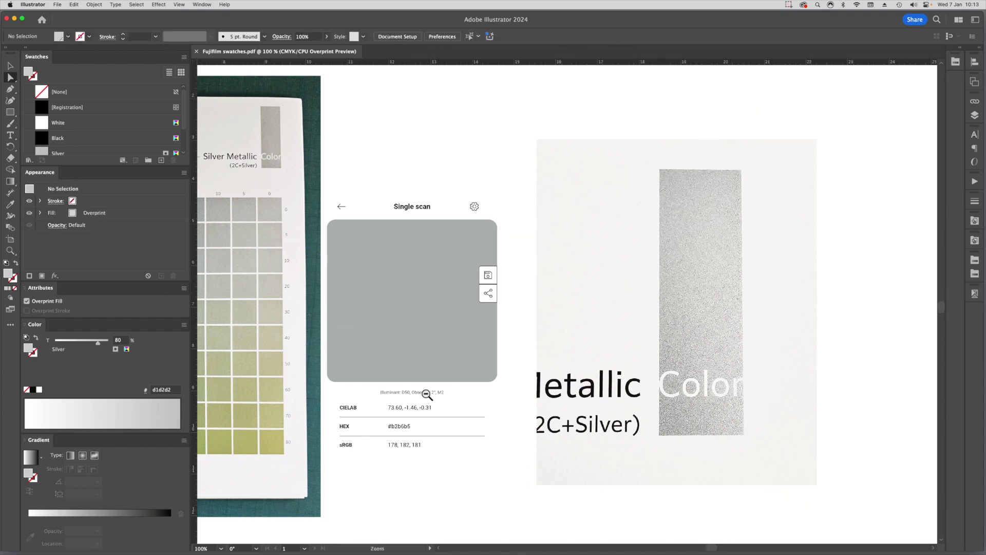
pyautogui.scroll(3, 424, 437)
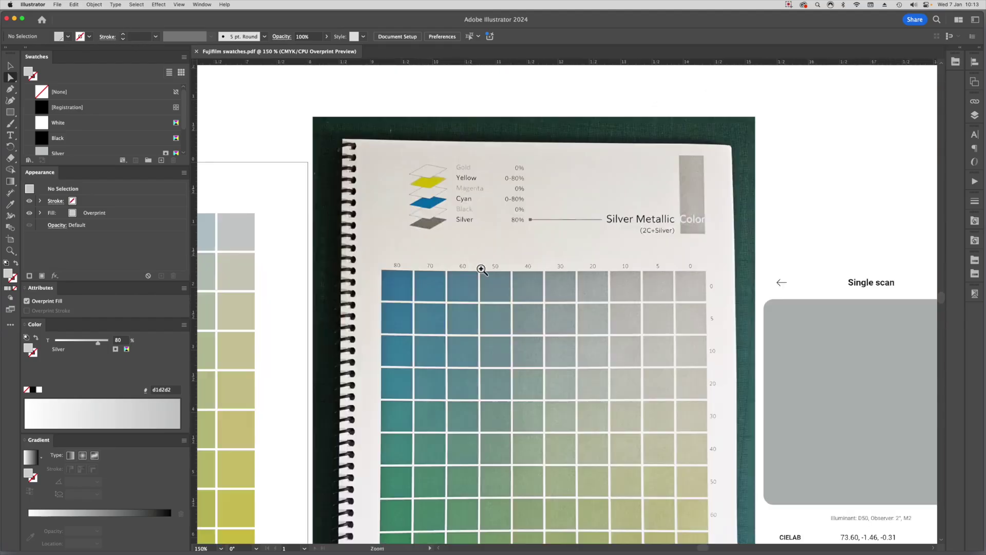
pyautogui.keyDown('super'); pyautogui.click(488, 258); pyautogui.keyUp('super')
pyautogui.keyDown('super'); pyautogui.click(607, 380); pyautogui.keyUp('super')
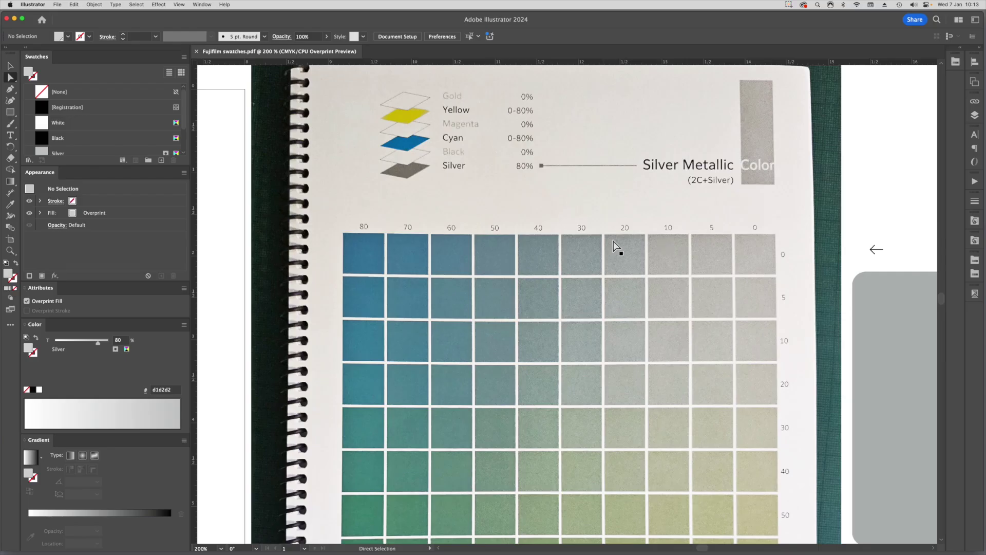
pyautogui.press('super')
# Step: Bring the digital chart, printed page photo, single scan and silver close-up into view together at 66.67% zoom
pyautogui.press('super+0')
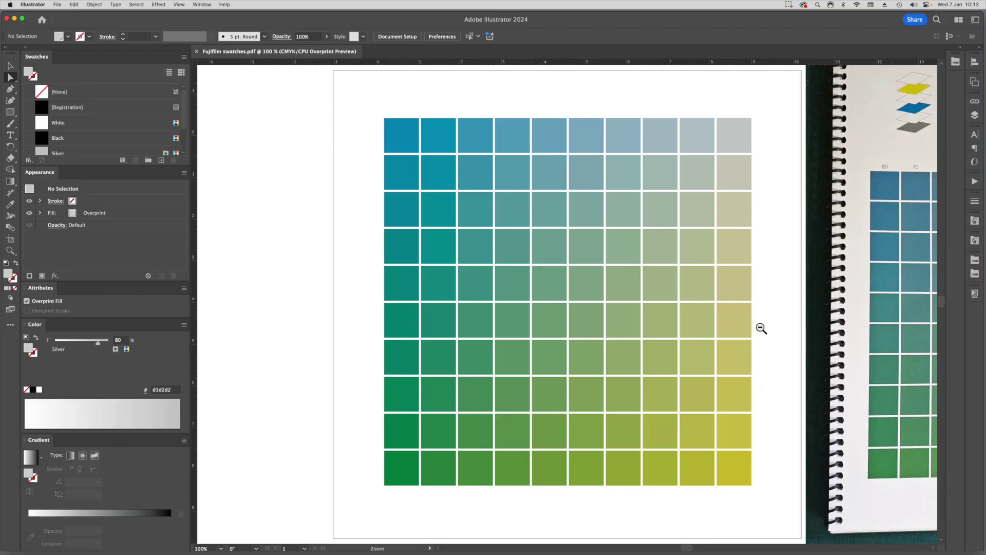
pyautogui.keyDown('alt'); pyautogui.keyDown('super'); pyautogui.click(758, 327); pyautogui.keyUp('super'); pyautogui.keyUp('alt')
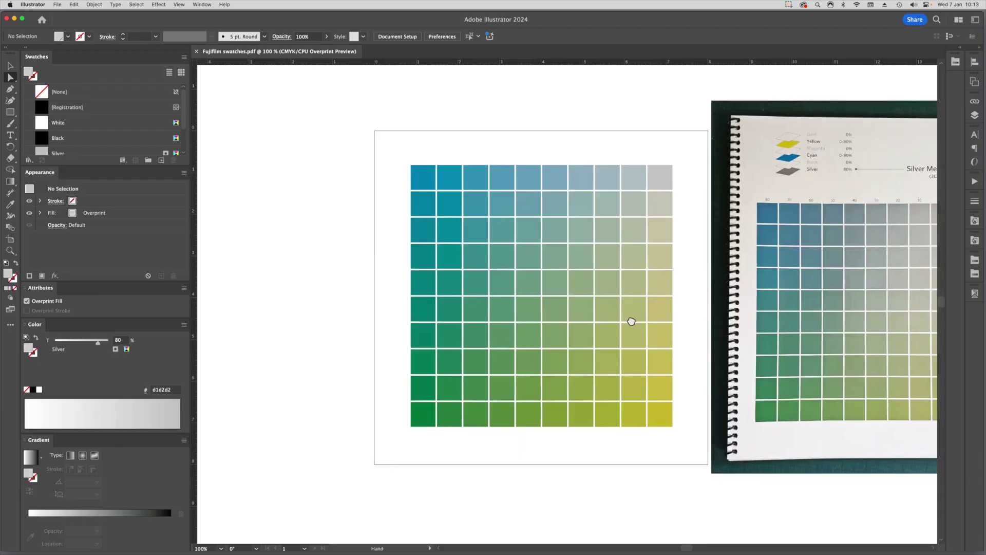
pyautogui.moveTo(629, 324); pyautogui.dragTo(504, 316)
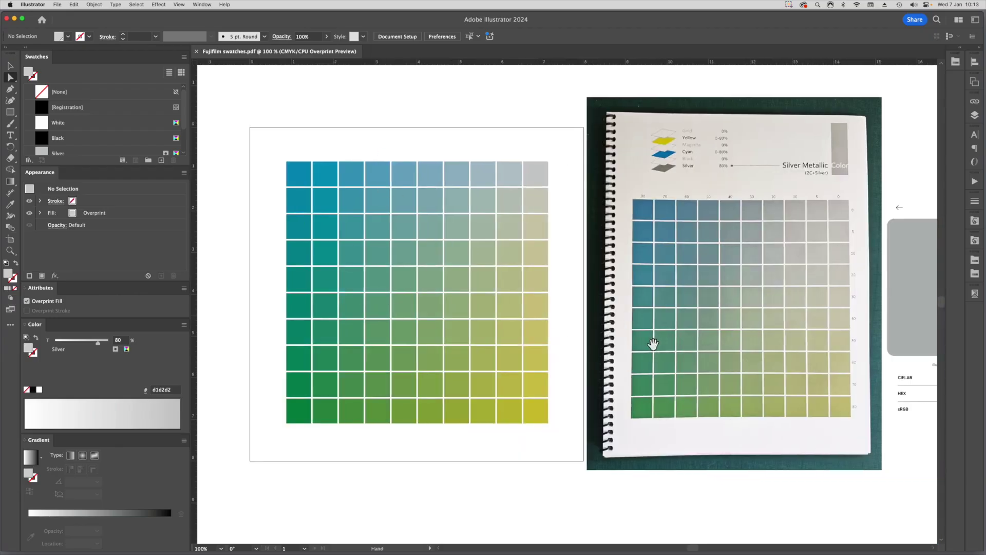
pyautogui.keyDown('alt'); pyautogui.keyDown('super'); pyautogui.click(675, 312); pyautogui.keyUp('super'); pyautogui.keyUp('alt')
pyautogui.moveTo(674, 313); pyautogui.dragTo(589, 334)
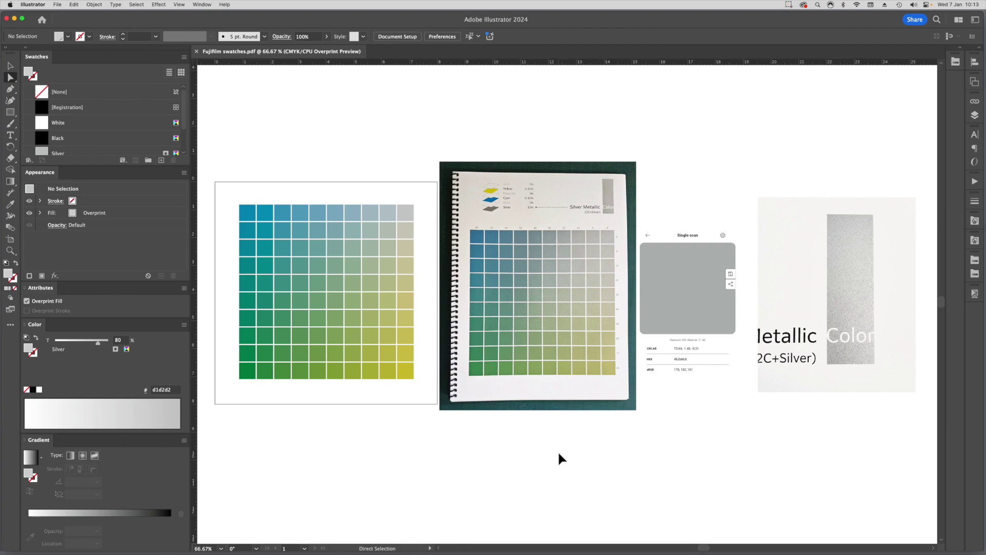
# Step: Switch to the Visualis3r app
pyautogui.press('super+Tab')
pyautogui.press('super+Tab')
pyautogui.press('super+Tab')
pyautogui.press('super+Tab')
pyautogui.press('super+Tab')
pyautogui.press('super+Tab')
pyautogui.press('super+Tab')
pyautogui.press('super+Tab')
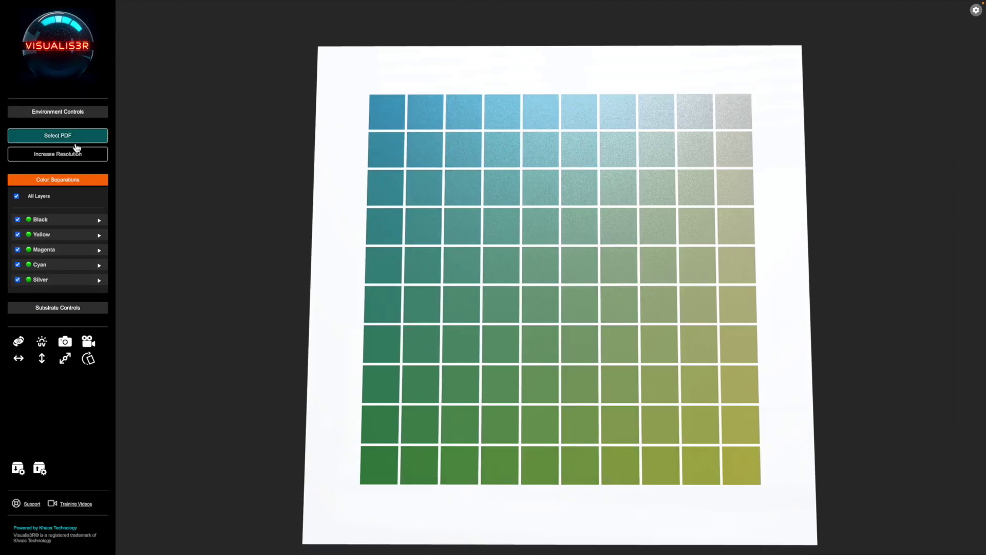
# Step: Factory reset the Silver separation's metallic settings, then collapse its presets and options
pyautogui.click(58, 284)
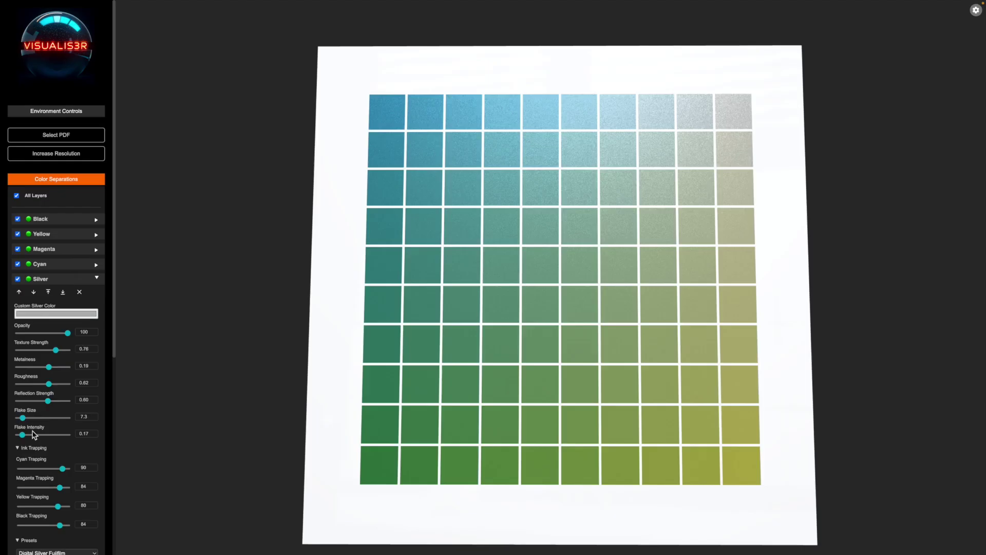
pyautogui.scroll(-6, 34, 435)
pyautogui.click(62, 355)
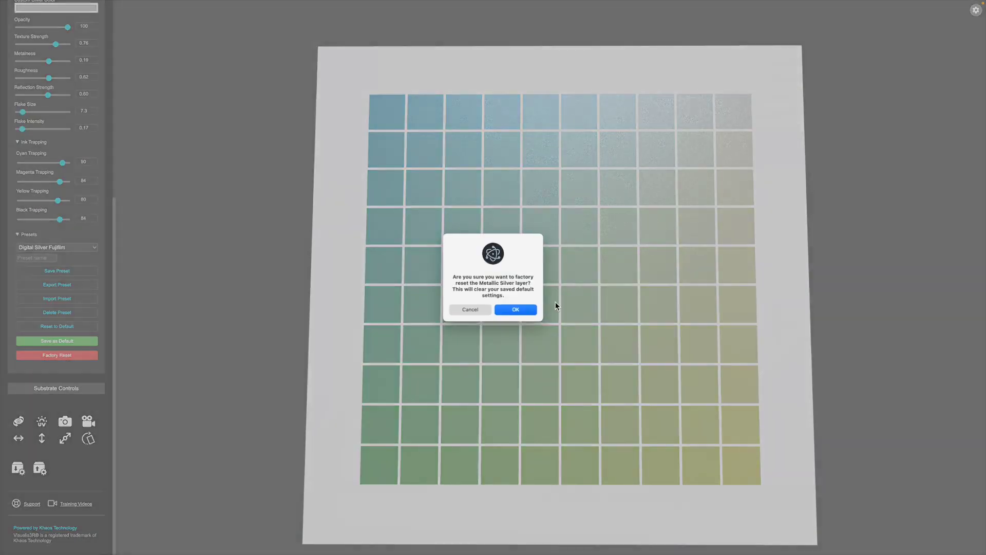
pyautogui.click(519, 310)
pyautogui.scroll(5, 19, 367)
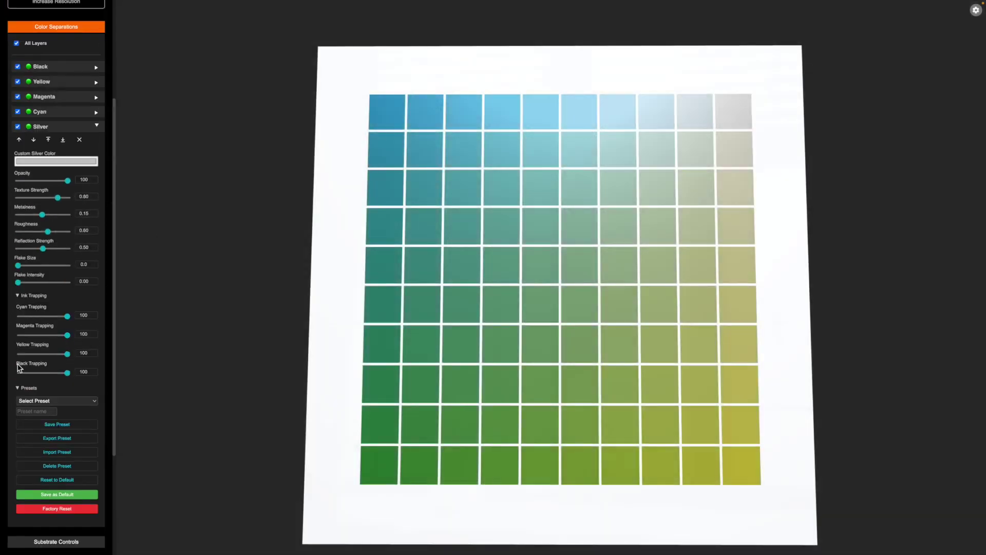
pyautogui.click(18, 389)
pyautogui.click(45, 126)
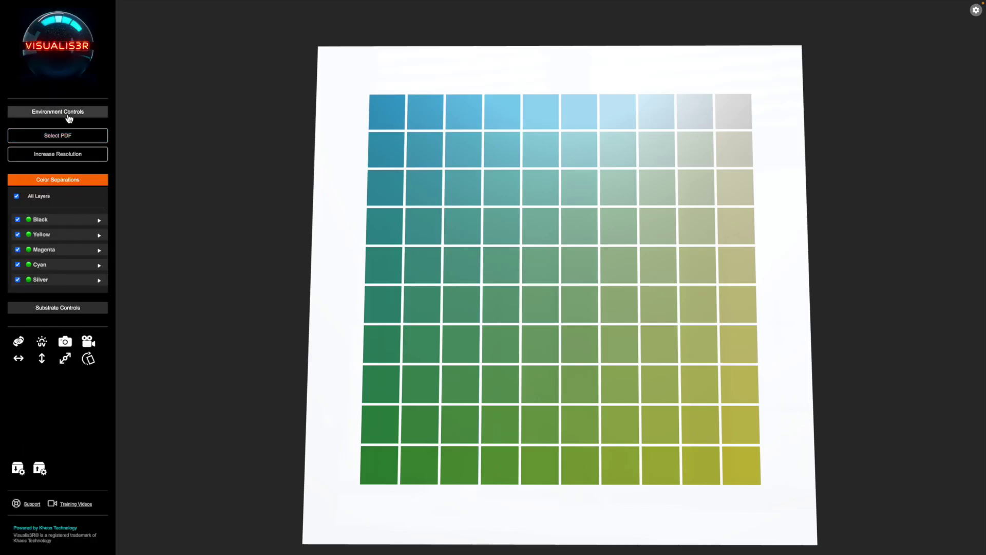
# Step: Load Fujifilm swatches.pdf from the Fujifilm swatches folder on the Desktop
pyautogui.click(63, 138)
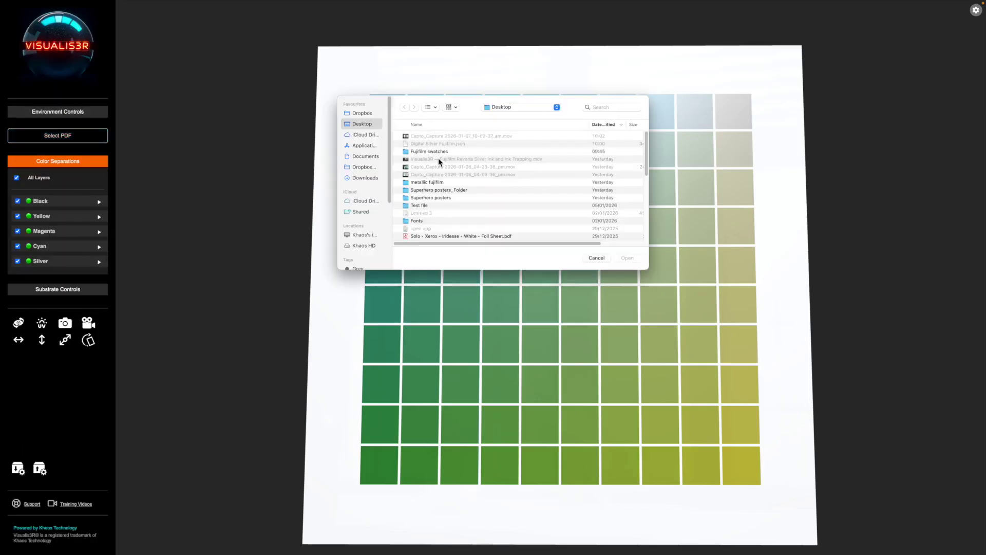
pyautogui.doubleClick(429, 152)
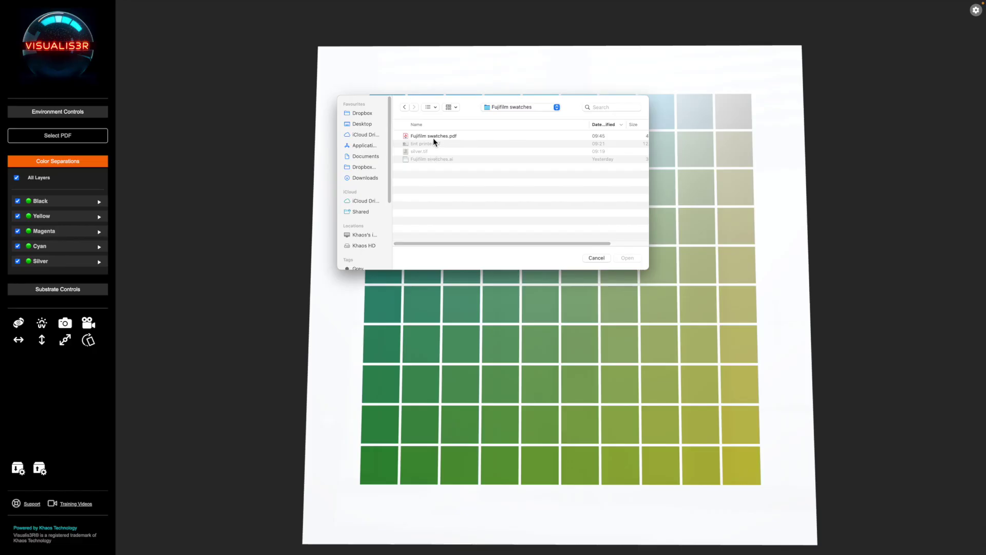
pyautogui.doubleClick(433, 136)
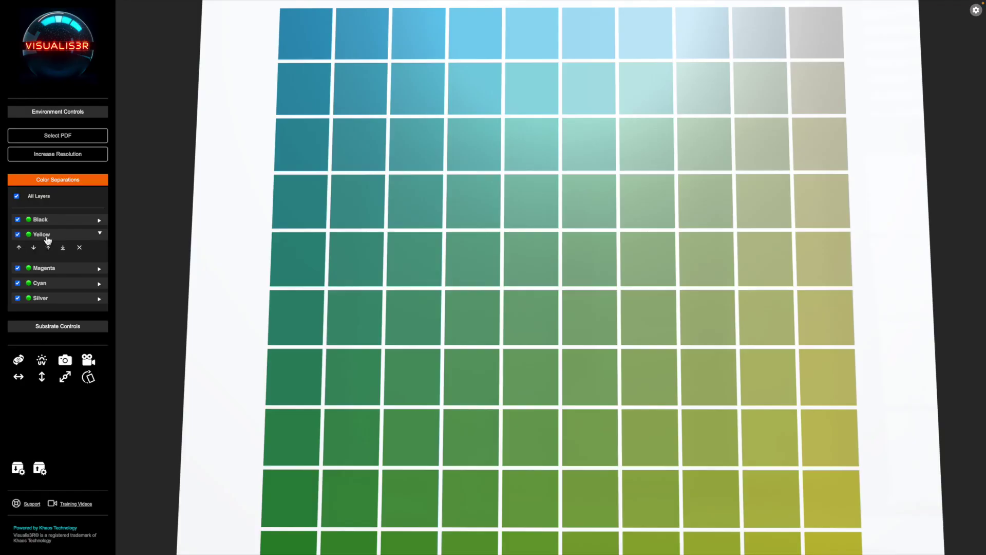
# Step: Collapse the Yellow separation and turn the sheet to a straight front view showing the whole swatch chart
pyautogui.click(41, 236)
pyautogui.click(18, 341)
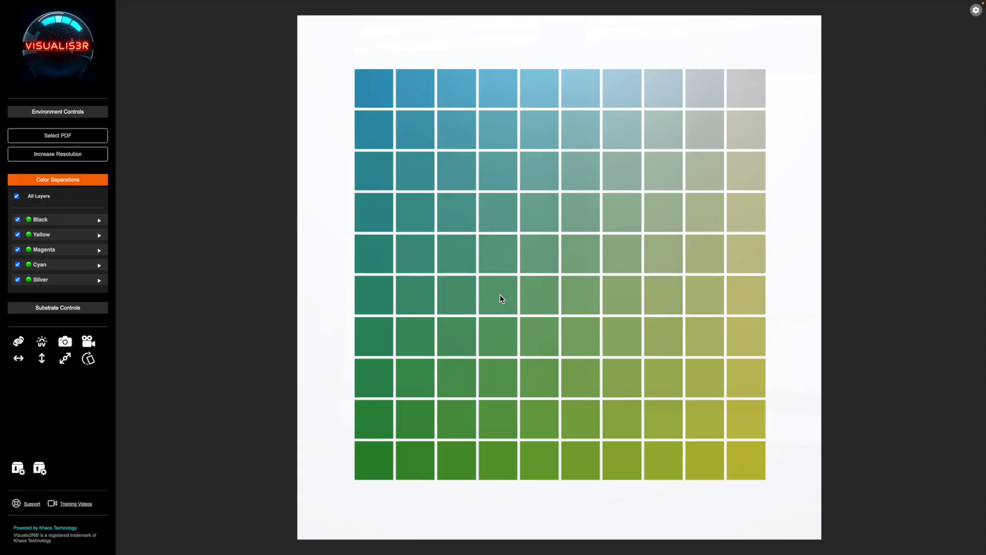
pyautogui.moveTo(502, 297)
pyautogui.mouseDown()
pyautogui.moveTo(517, 282)
pyautogui.moveTo(493, 276)
pyautogui.moveTo(533, 287)
pyautogui.moveTo(504, 298)
pyautogui.moveTo(500, 277)
pyautogui.moveTo(519, 299)
pyautogui.moveTo(509, 307)
pyautogui.mouseUp()
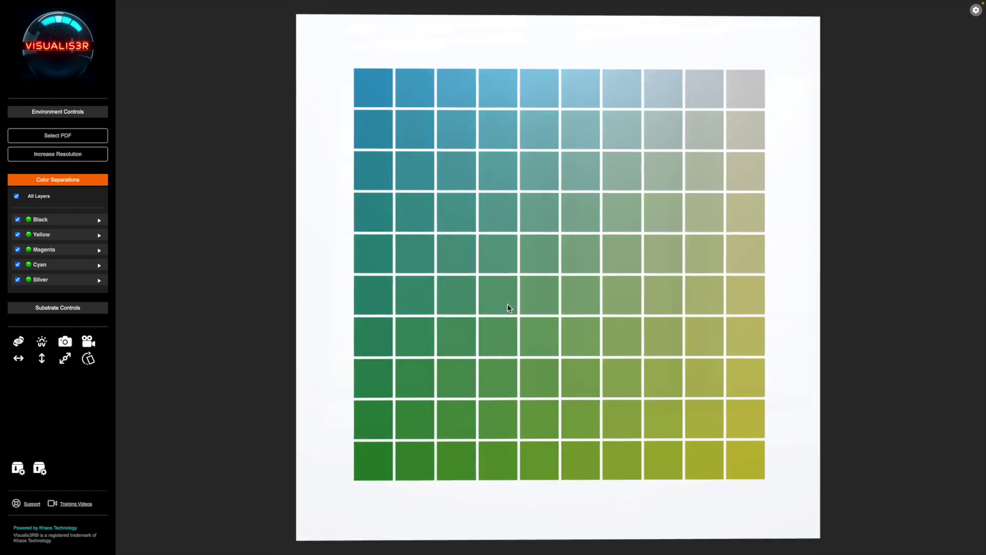
pyautogui.scroll(5, 509, 307)
pyautogui.scroll(-10, 508, 307)
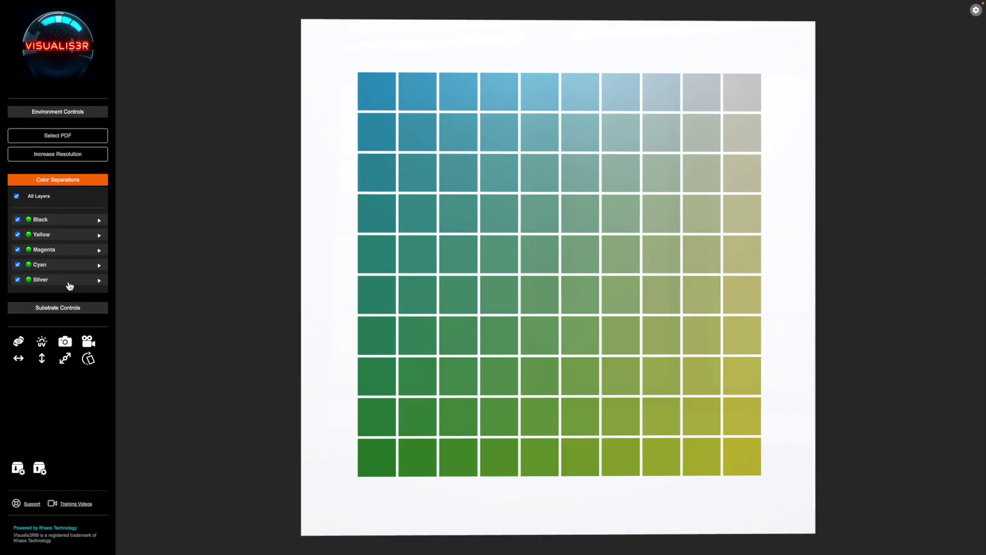
# Step: Expand the Silver separation's options, then check the scanned silver's HEX value in Illustrator and return to Visualis3r
pyautogui.click(70, 282)
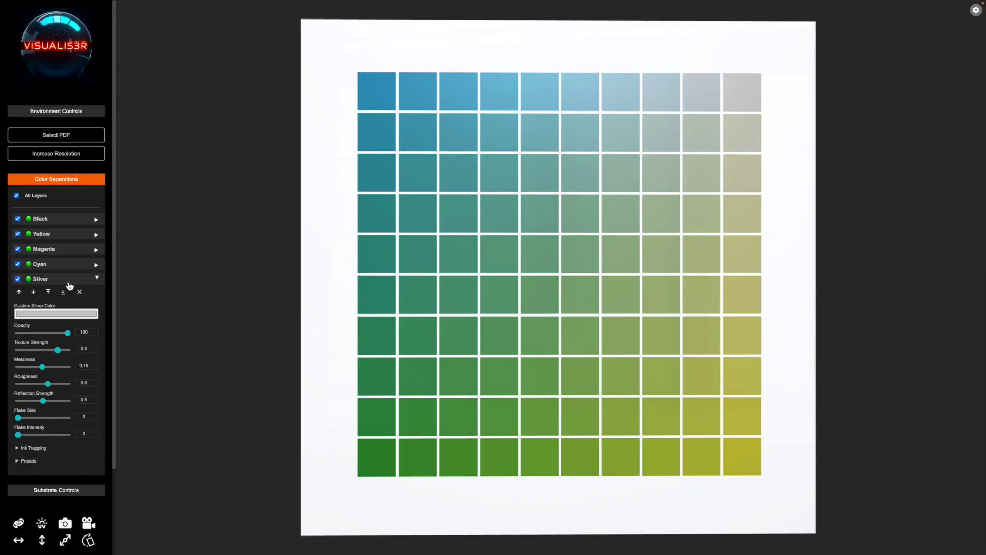
pyautogui.press('super+Tab')
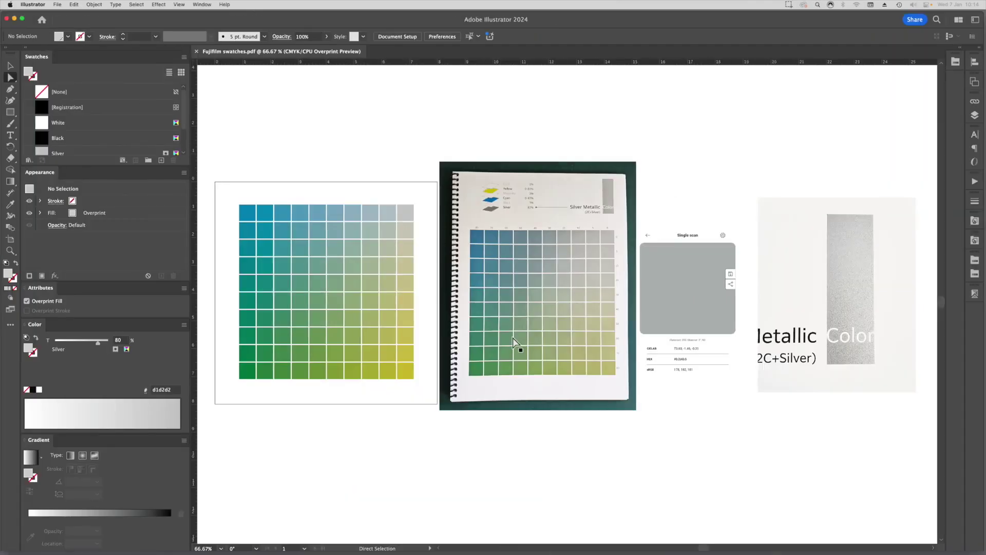
pyautogui.moveTo(652, 334); pyautogui.dragTo(743, 393)
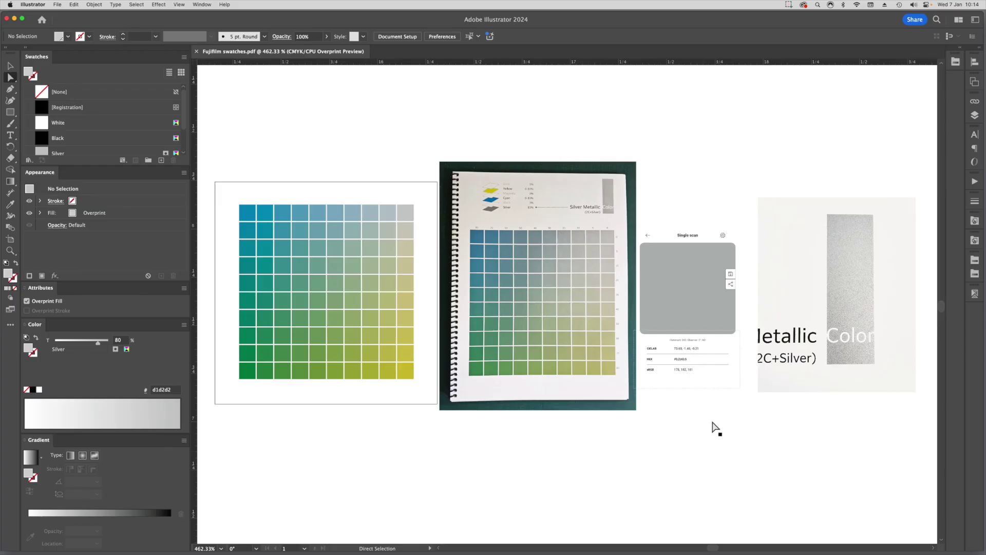
pyautogui.press('super+Tab')
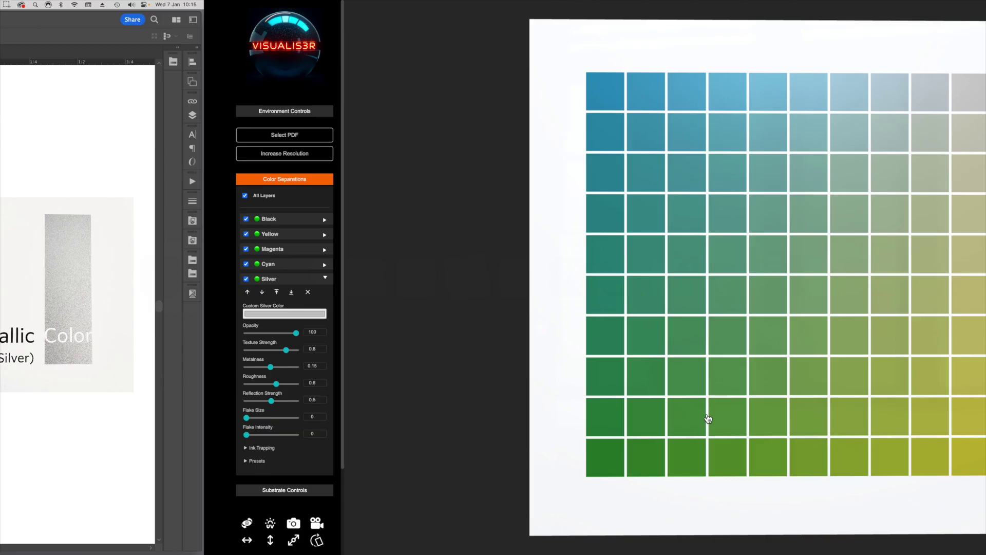
# Step: Set the Silver separation's custom colour to HEX #B2B6B5
pyautogui.click(52, 314)
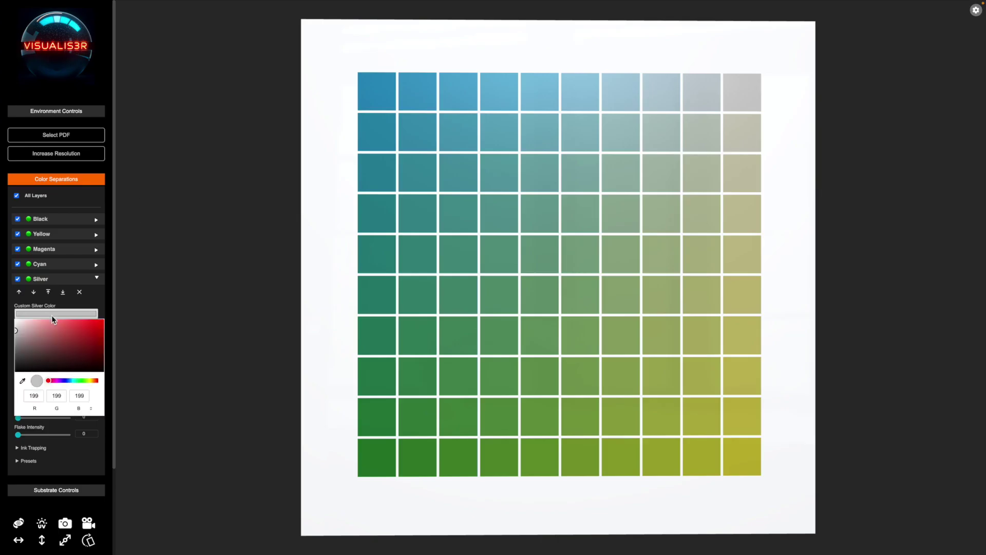
pyautogui.click(93, 407)
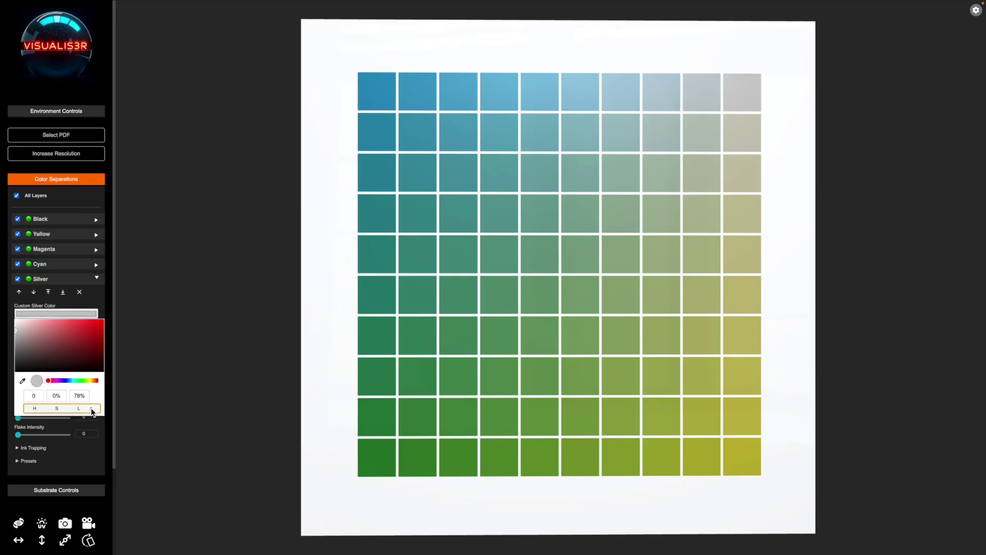
pyautogui.click(44, 396)
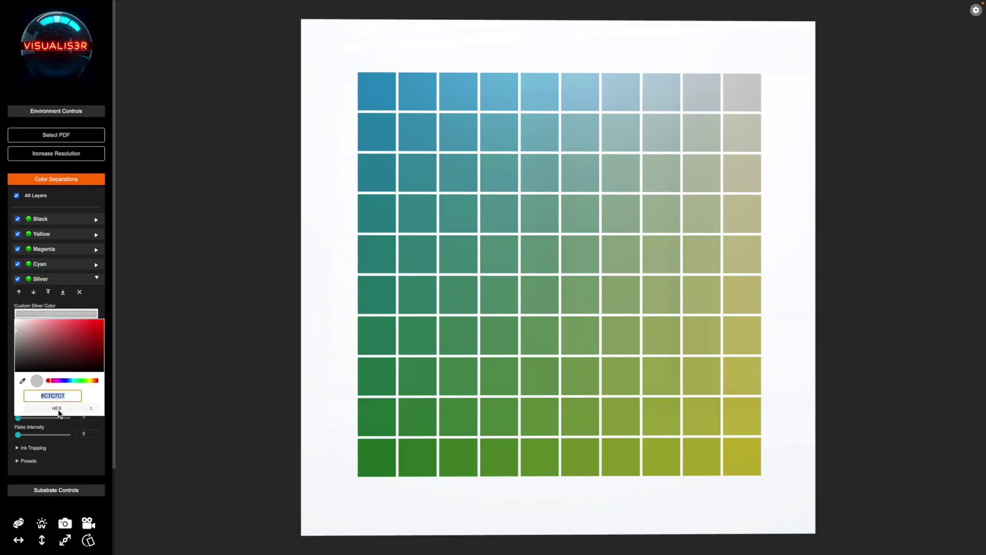
pyautogui.moveTo(45, 397); pyautogui.dragTo(78, 412)
pyautogui.write('B2B6')
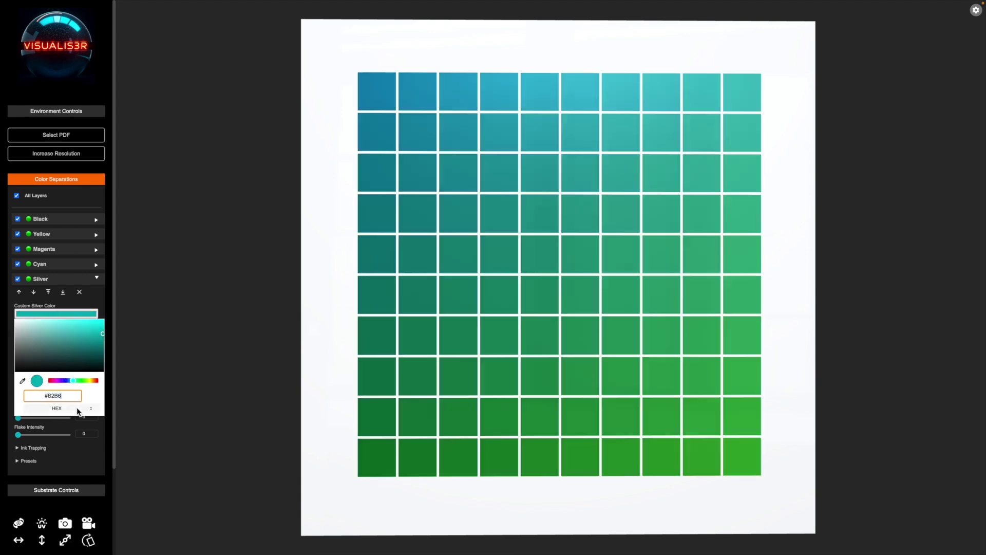
pyautogui.write('6B5')
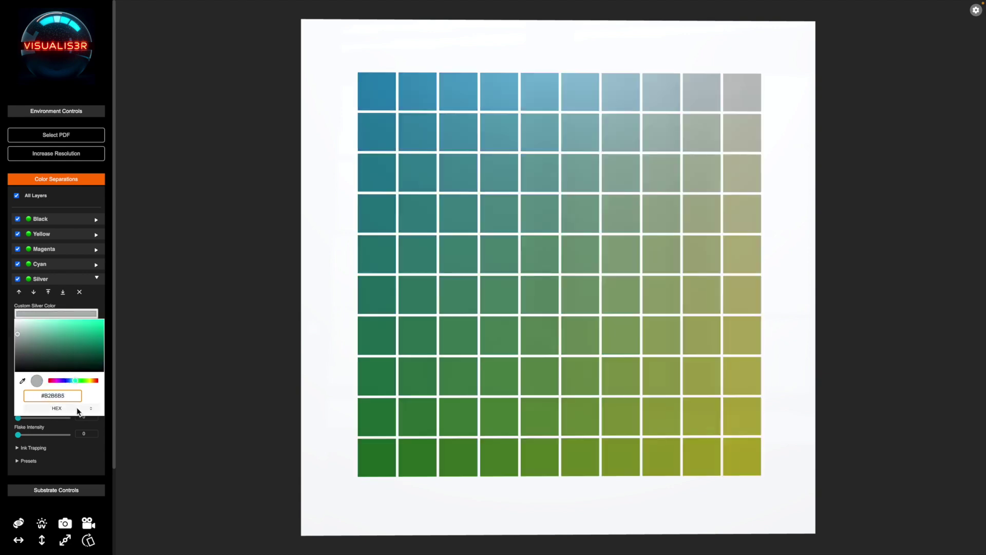
pyautogui.click(168, 332)
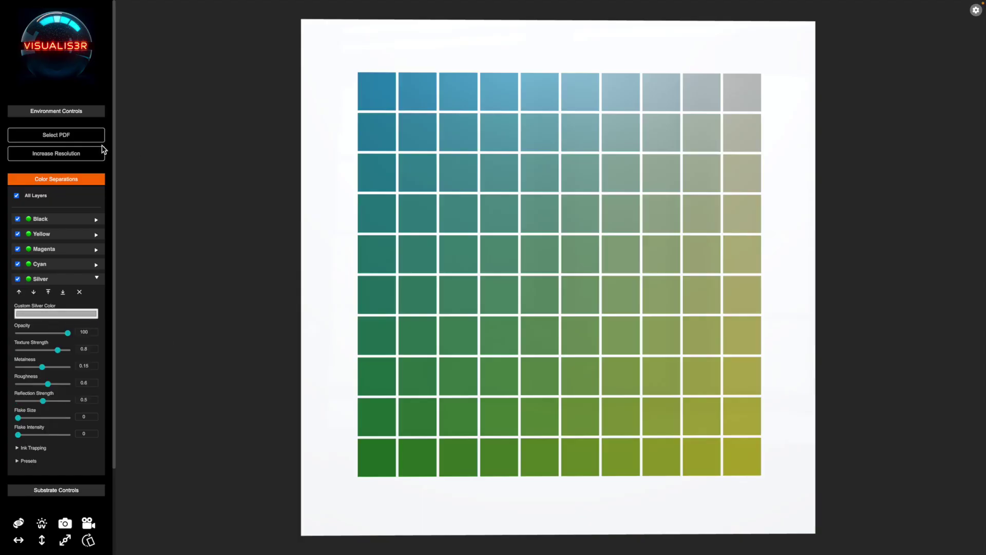
# Step: Hide every separation except Silver and tilt the sheet to examine how the new silver colour reflects light
pyautogui.click(17, 195)
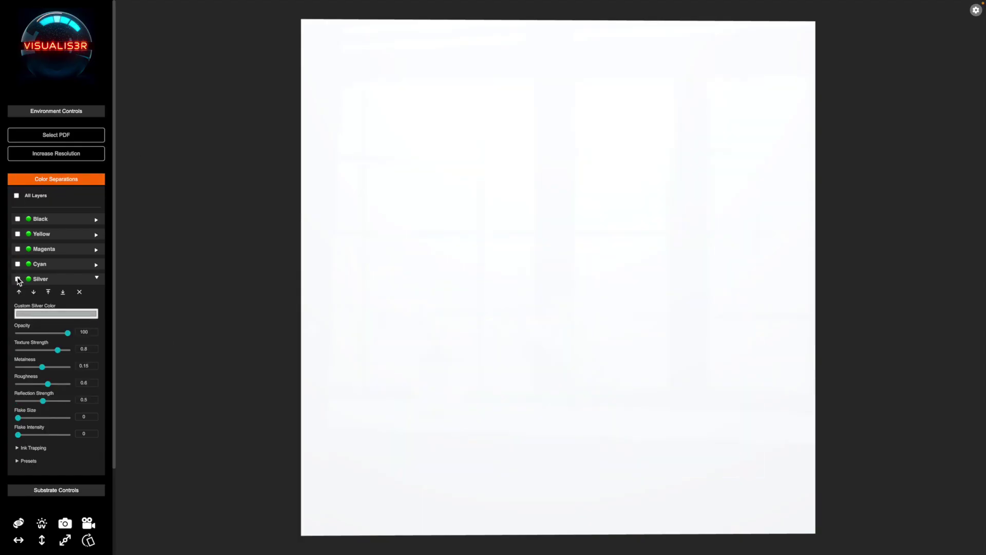
pyautogui.click(18, 279)
pyautogui.moveTo(378, 280)
pyautogui.mouseDown()
pyautogui.moveTo(365, 275)
pyautogui.moveTo(389, 273)
pyautogui.moveTo(387, 262)
pyautogui.moveTo(384, 293)
pyautogui.moveTo(383, 279)
pyautogui.mouseUp()
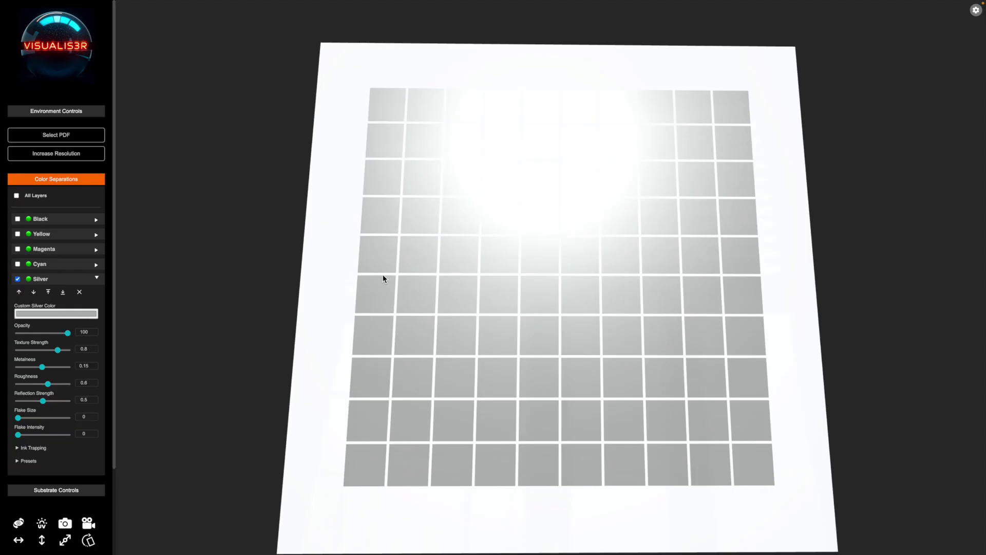
# Step: Turn the Cyan, Magenta, Yellow and Black separations back on
pyautogui.click(18, 263)
pyautogui.click(18, 248)
pyautogui.click(18, 234)
pyautogui.click(18, 219)
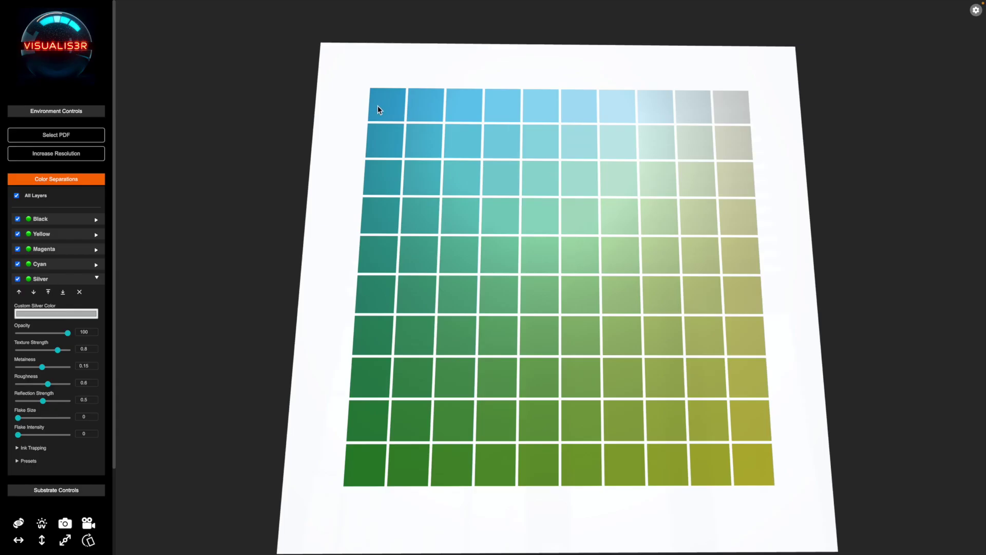
# Step: Tilt the sheet to several angles to examine the metallic highlight across the blue, green and yellow swatches
pyautogui.moveTo(378, 110); pyautogui.dragTo(387, 120)
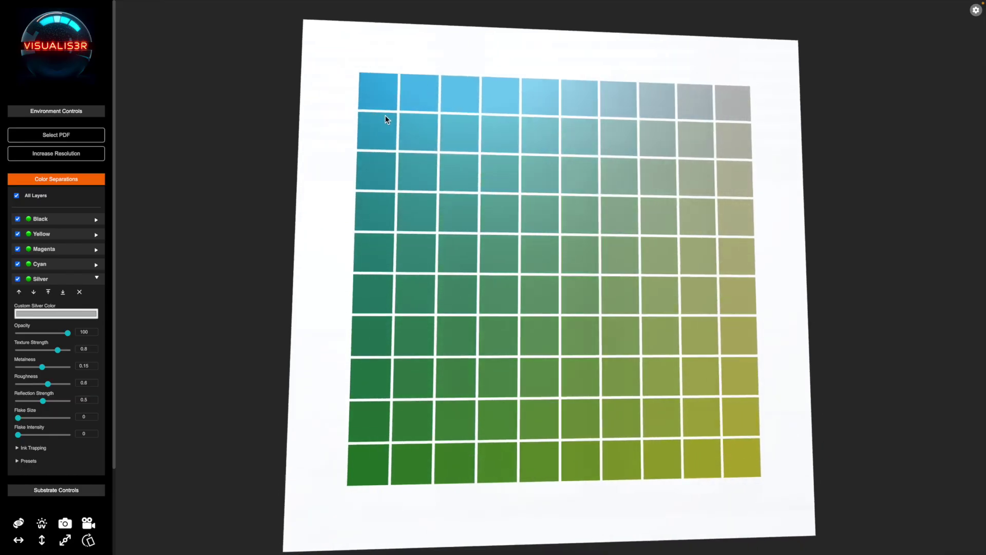
pyautogui.moveTo(383, 218); pyautogui.dragTo(418, 255)
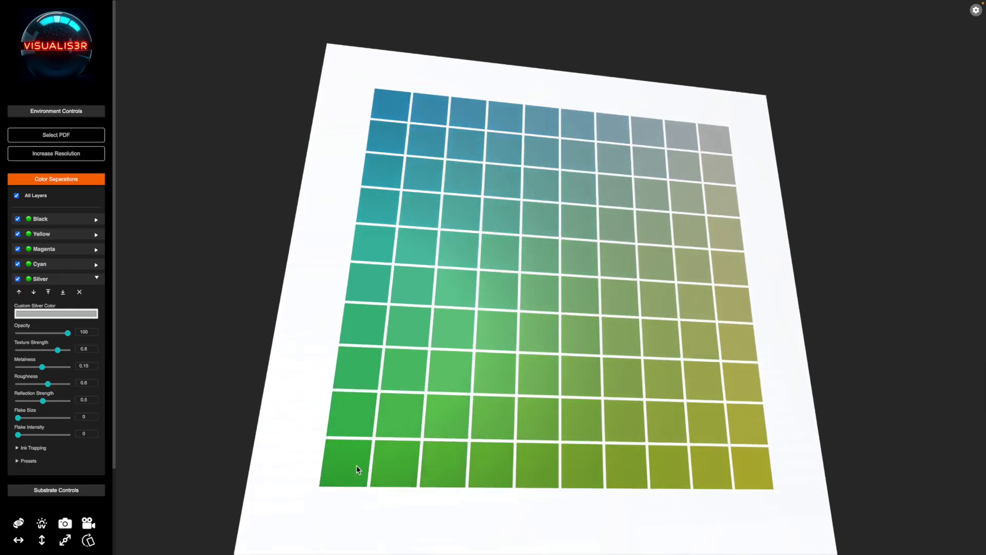
pyautogui.moveTo(358, 460); pyautogui.dragTo(487, 362)
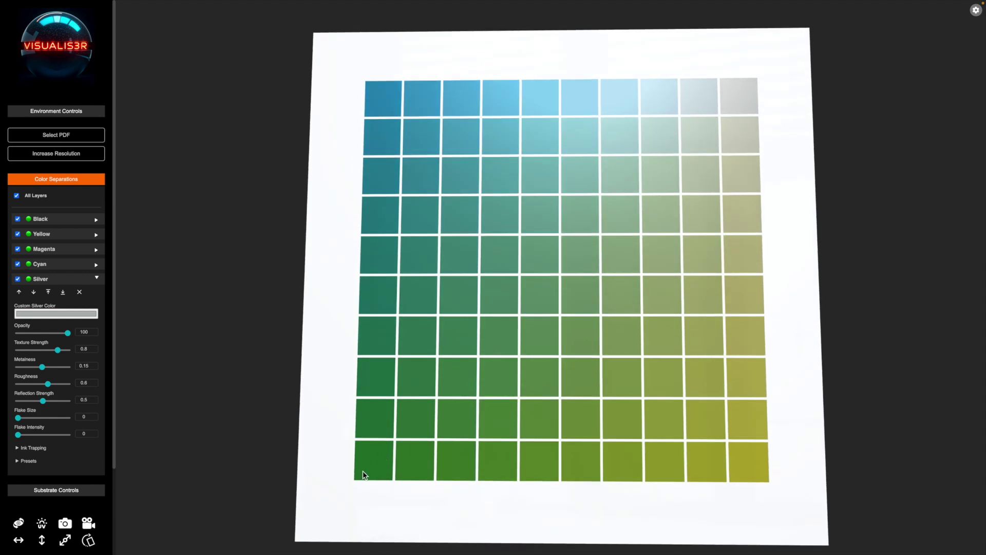
pyautogui.moveTo(370, 469); pyautogui.dragTo(360, 441)
pyautogui.moveTo(747, 474); pyautogui.dragTo(696, 456)
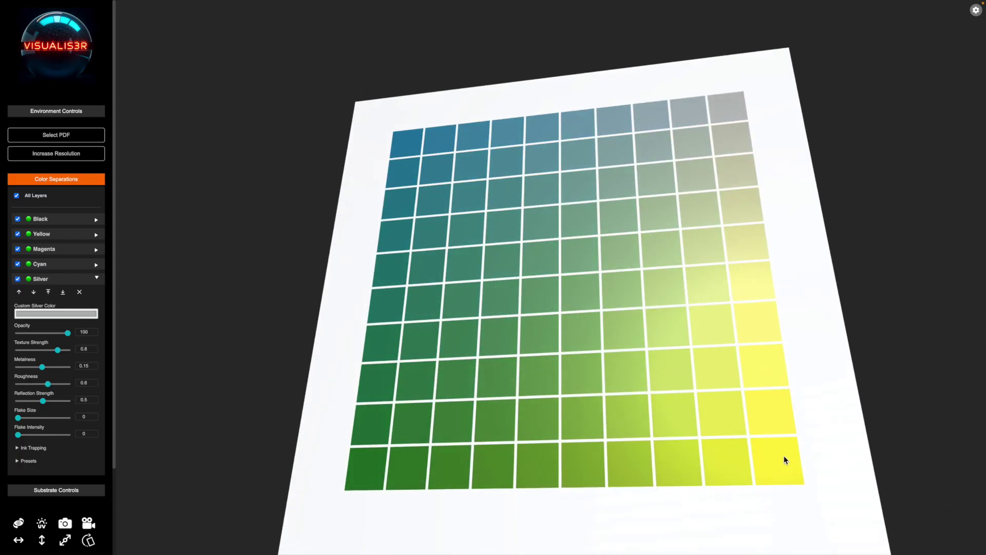
pyautogui.moveTo(514, 251); pyautogui.dragTo(521, 263)
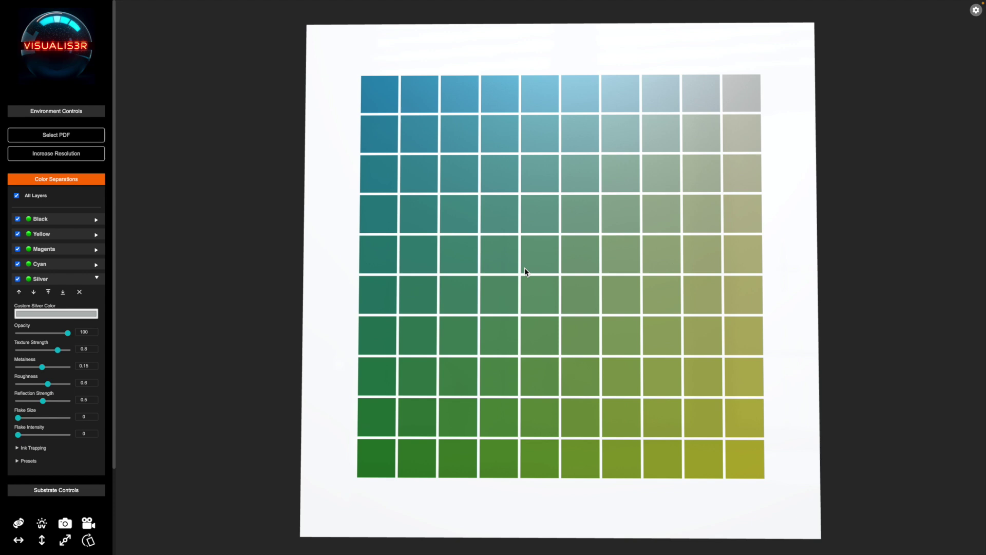
pyautogui.scroll(2, 525, 271)
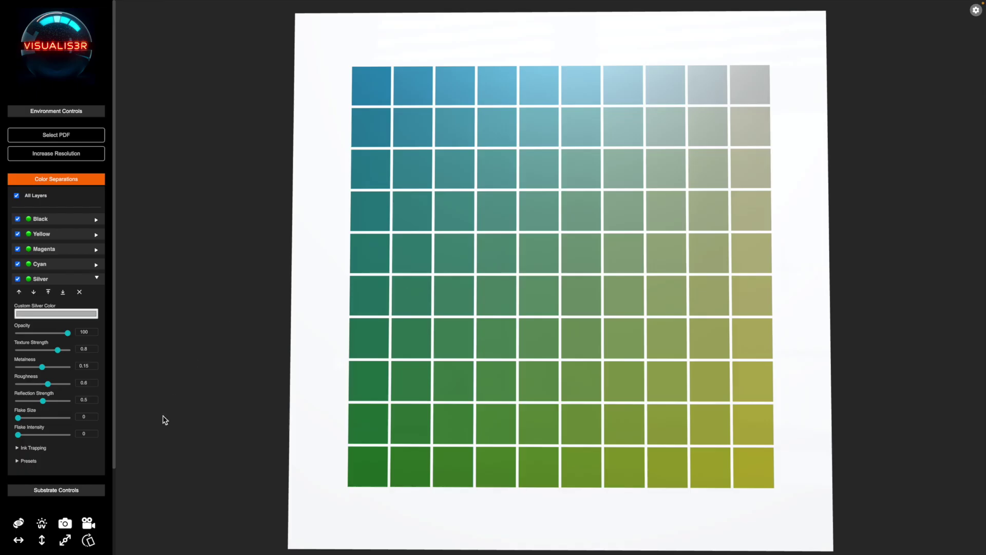
# Step: Isolate the Silver separation again and tilt the sheet slightly to catch the light
pyautogui.click(16, 196)
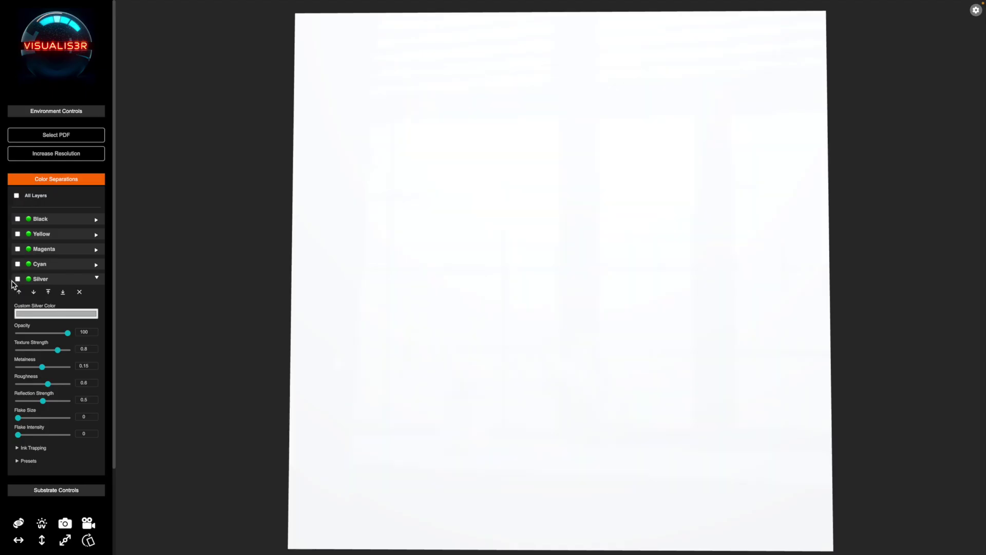
pyautogui.click(17, 279)
pyautogui.moveTo(286, 290); pyautogui.dragTo(286, 280)
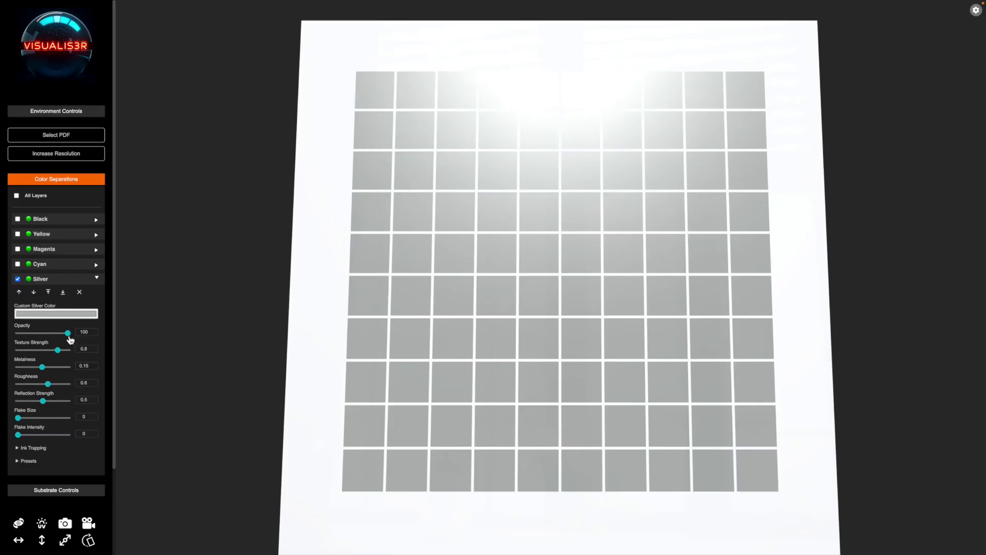
# Step: Try Silver's opacity at 80, then restore it to 100
pyautogui.moveTo(69, 333); pyautogui.dragTo(125, 342)
pyautogui.moveTo(71, 338); pyautogui.dragTo(61, 343)
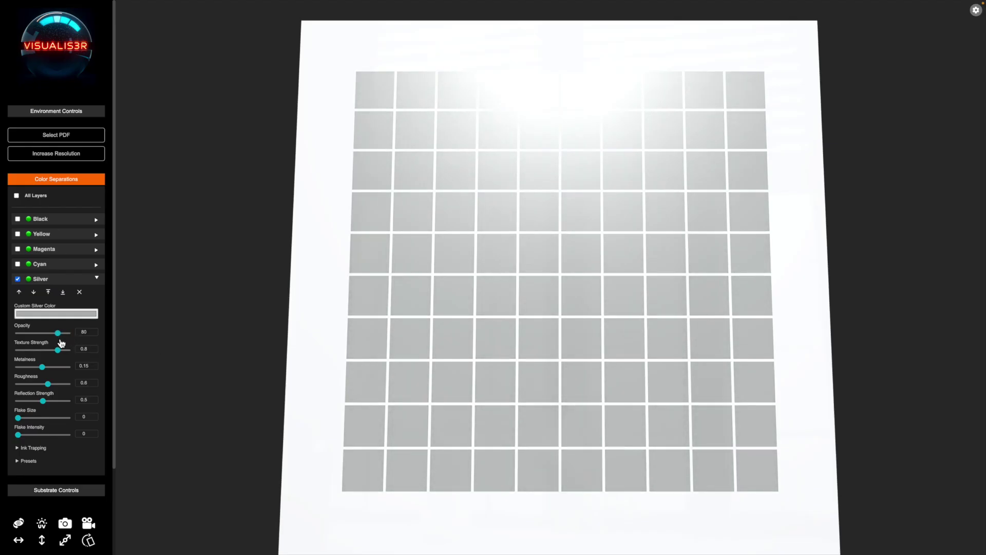
pyautogui.moveTo(61, 343); pyautogui.dragTo(126, 355)
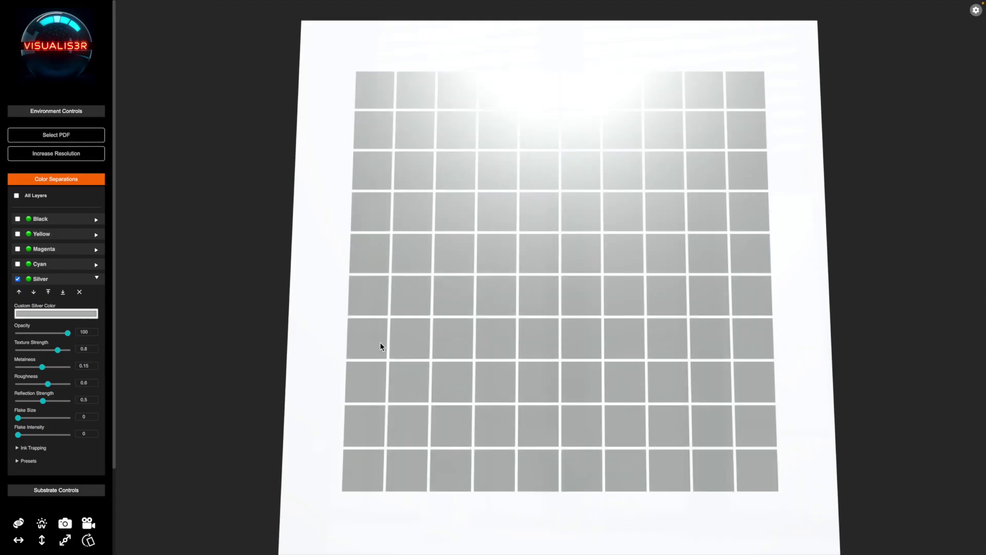
# Step: Examine the silver surface texture up close and set Silver's texture strength to 0.62
pyautogui.scroll(3, 494, 356)
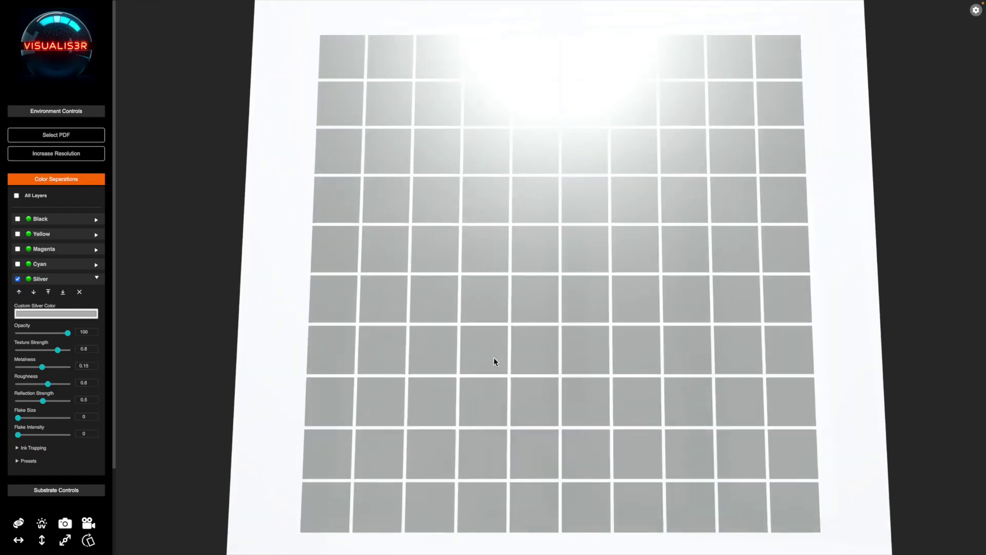
pyautogui.scroll(8, 494, 359)
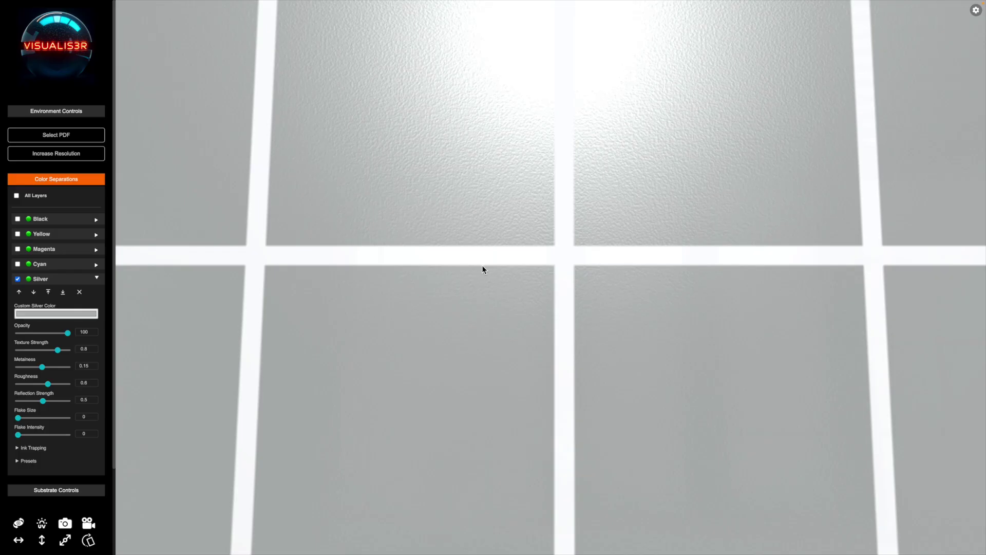
pyautogui.moveTo(58, 349)
pyautogui.mouseDown()
pyautogui.moveTo(5, 352)
pyautogui.moveTo(53, 358)
pyautogui.mouseUp()
pyautogui.scroll(-5, 341, 400)
pyautogui.scroll(-5, 340, 399)
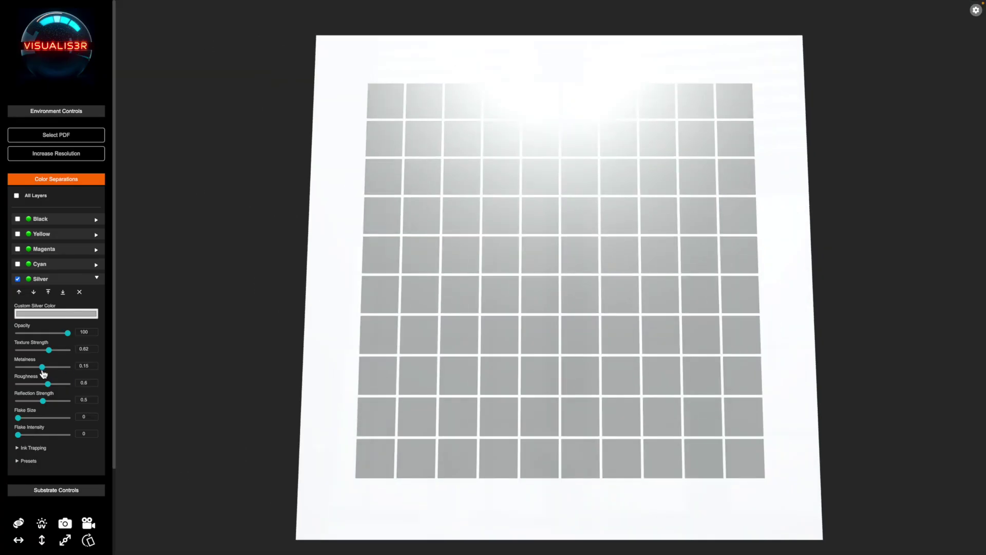
# Step: Try Silver's metalness at its maximum of 0.30 and at its minimum, then return it to 0.15
pyautogui.moveTo(43, 369); pyautogui.dragTo(82, 375)
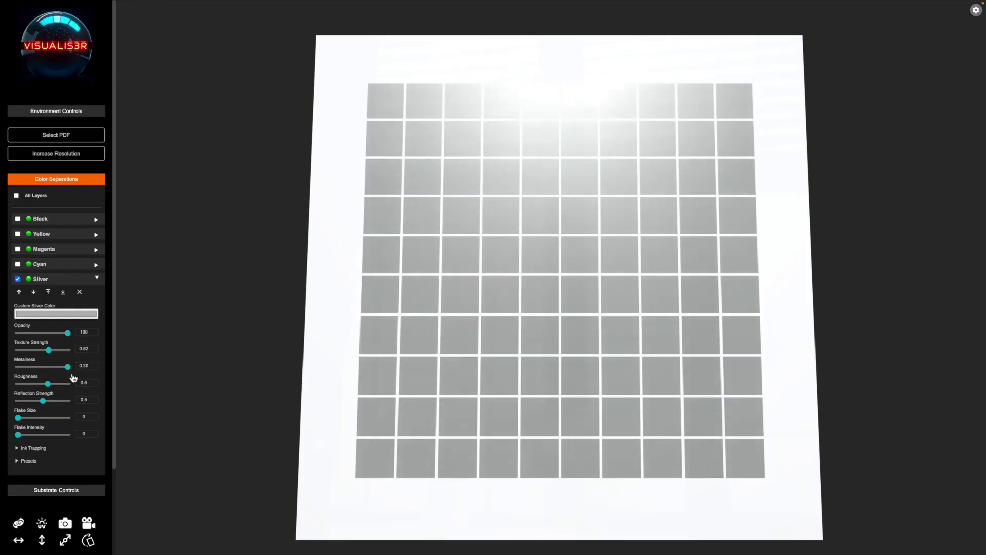
pyautogui.click(18, 367)
pyautogui.click(67, 367)
pyautogui.click(42, 367)
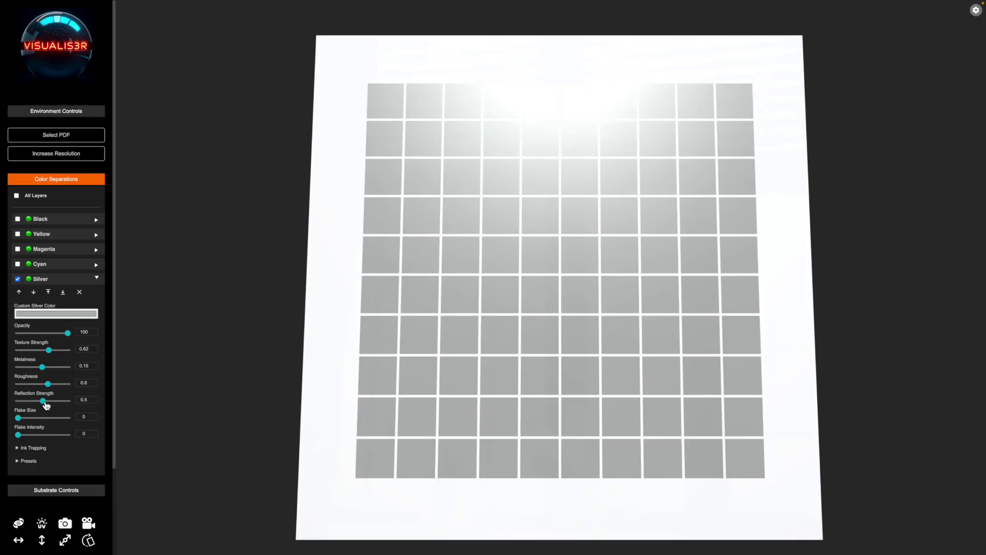
# Step: Test Silver's reflection strength at 1.00 while tilting the sheet, then set it to 0.56
pyautogui.moveTo(43, 401); pyautogui.dragTo(113, 418)
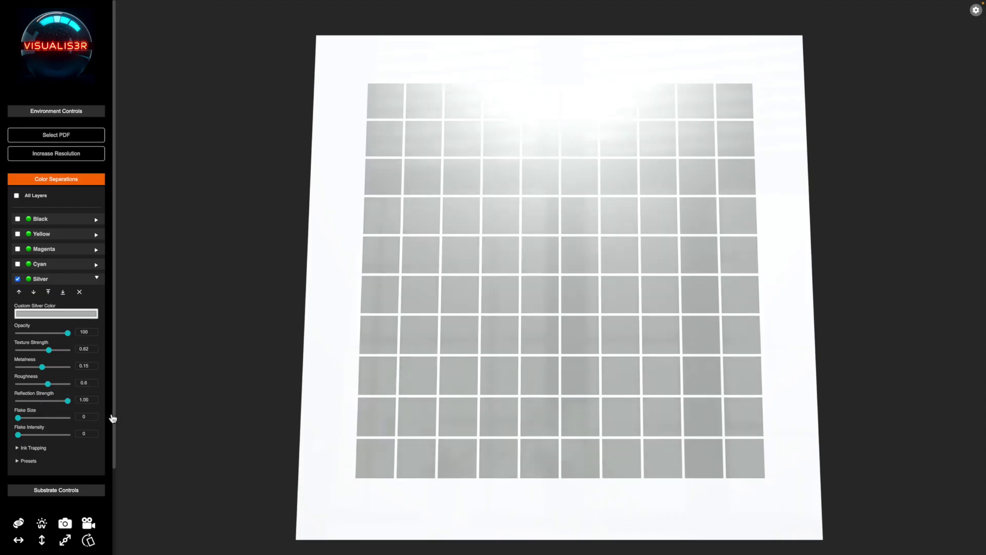
pyautogui.moveTo(363, 413); pyautogui.dragTo(422, 407)
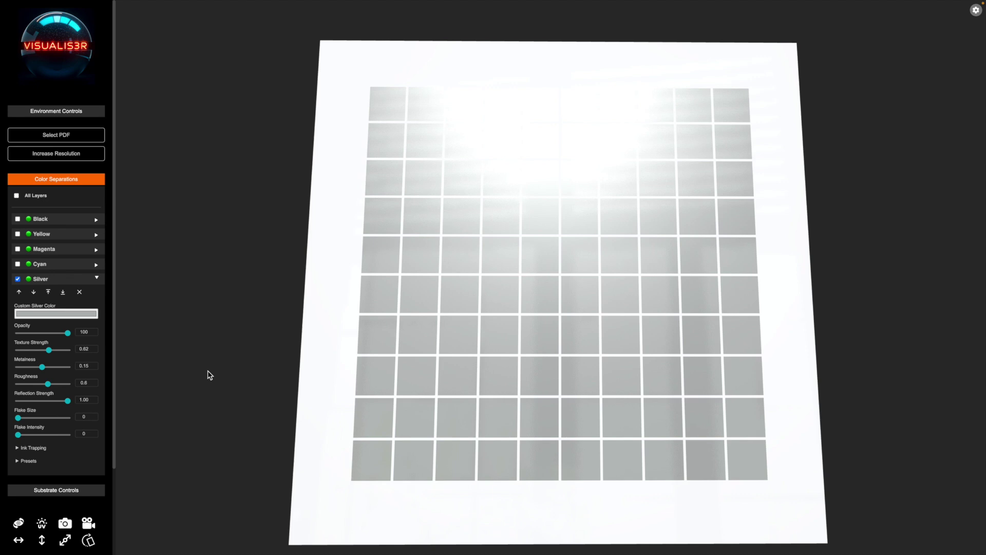
pyautogui.moveTo(550, 331); pyautogui.dragTo(553, 337)
pyautogui.click(43, 400)
pyautogui.moveTo(47, 401); pyautogui.dragTo(50, 402)
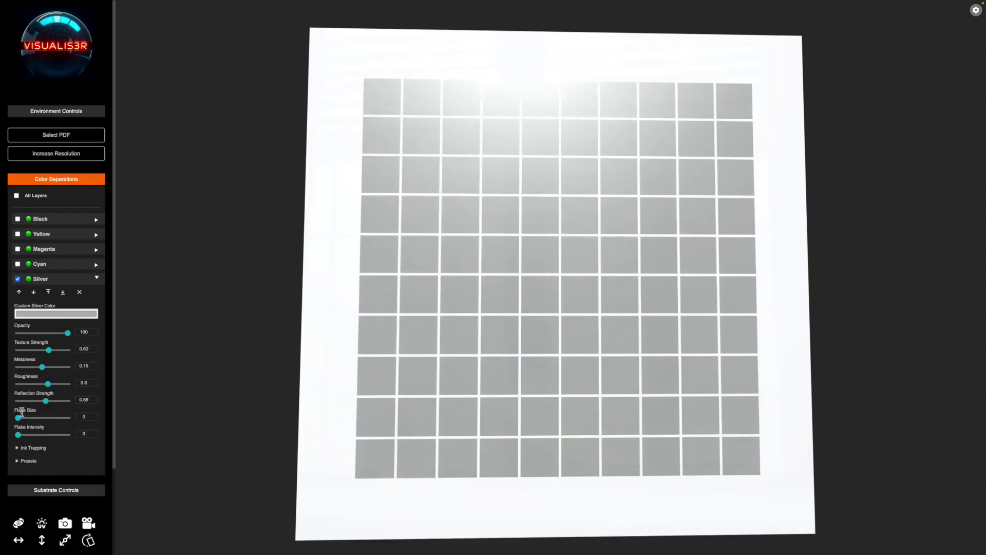
# Step: Set Silver's flake size to 7.7 and show all separations again
pyautogui.moveTo(470, 382); pyautogui.dragTo(469, 389)
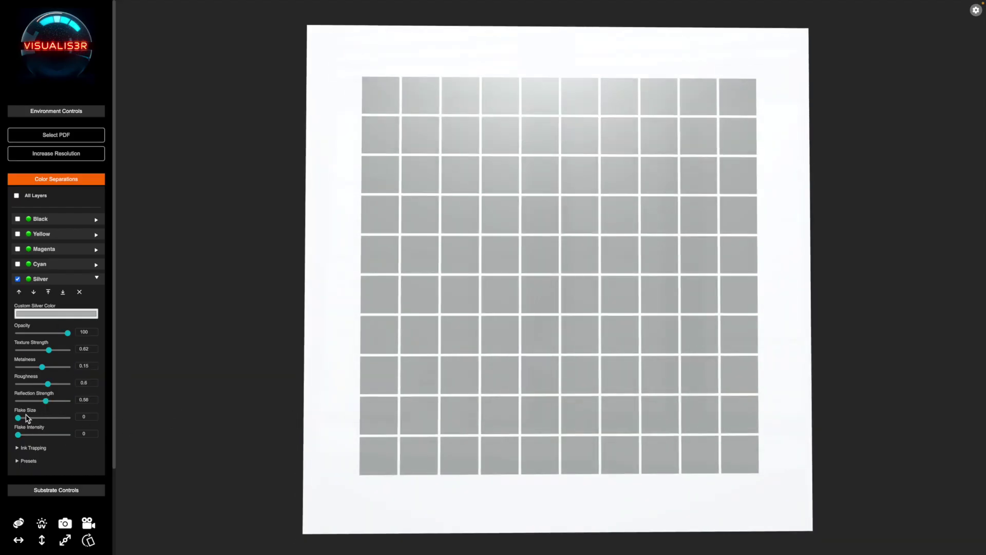
pyautogui.moveTo(25, 419); pyautogui.dragTo(26, 421)
pyautogui.click(17, 197)
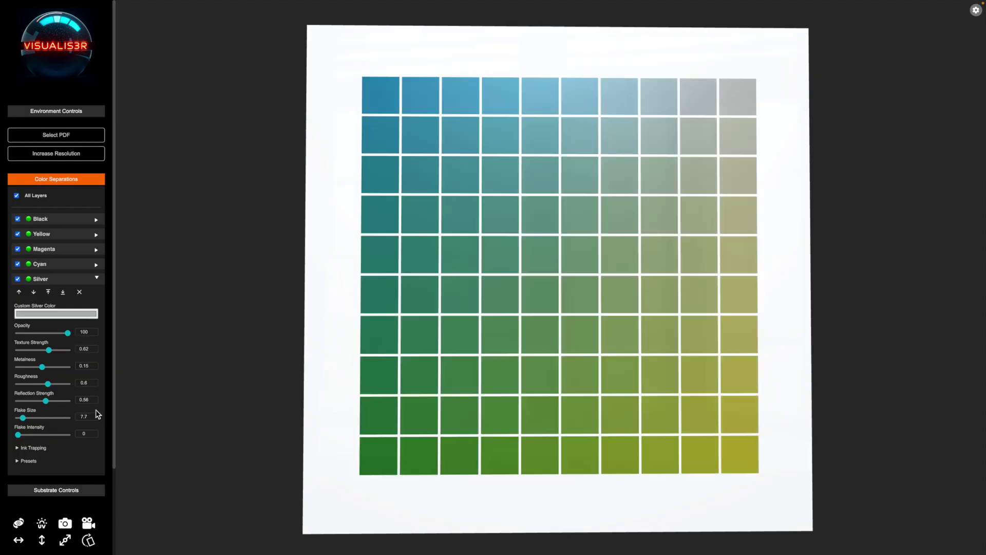
# Step: Try Silver's flake intensity at 0.20 on the tilted sheet, then raise it to 0.55
pyautogui.click(24, 435)
pyautogui.moveTo(582, 215); pyautogui.dragTo(549, 214)
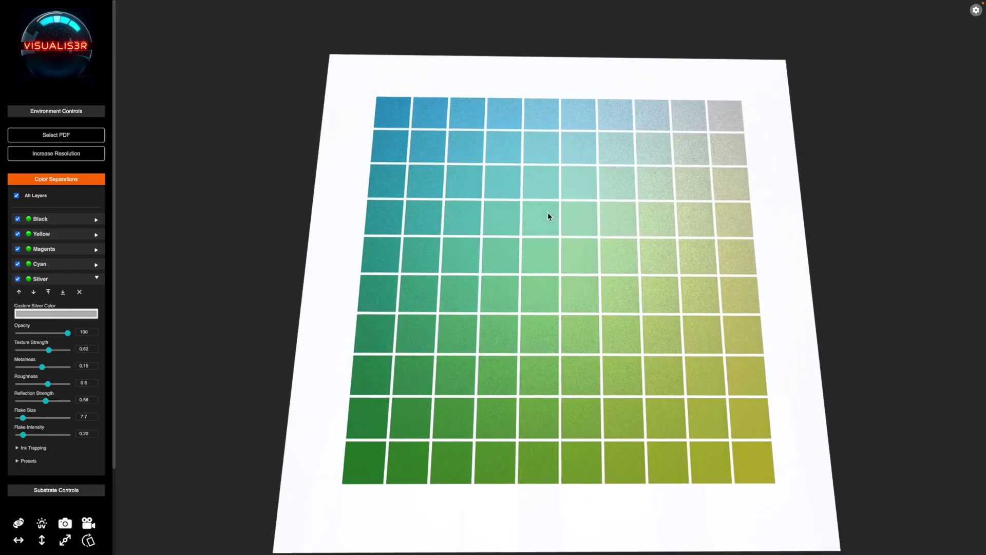
pyautogui.moveTo(24, 435); pyautogui.dragTo(32, 436)
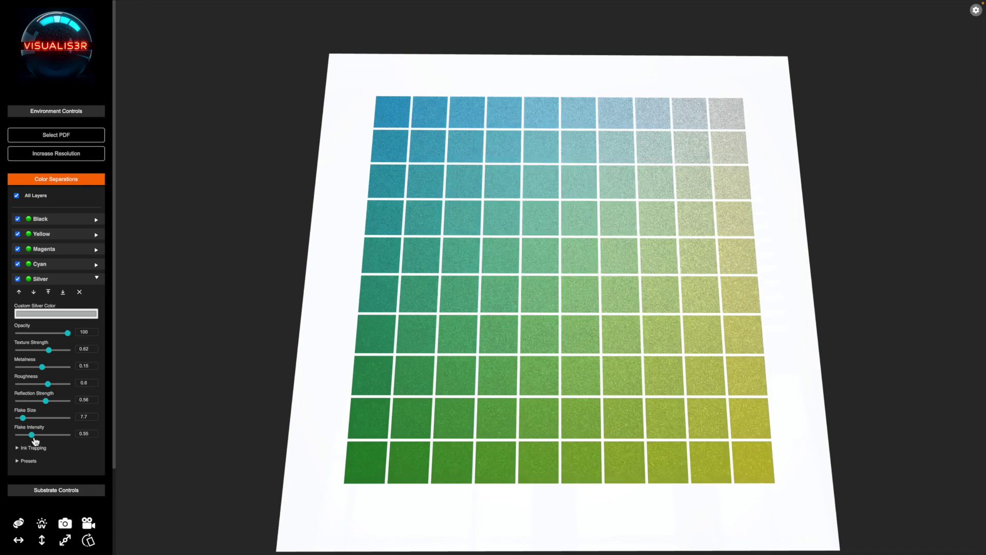
# Step: Set Silver's flake intensity to 0.20 and its flake size to 8.0
pyautogui.moveTo(436, 409)
pyautogui.mouseDown()
pyautogui.moveTo(423, 411)
pyautogui.moveTo(456, 415)
pyautogui.moveTo(437, 409)
pyautogui.mouseUp()
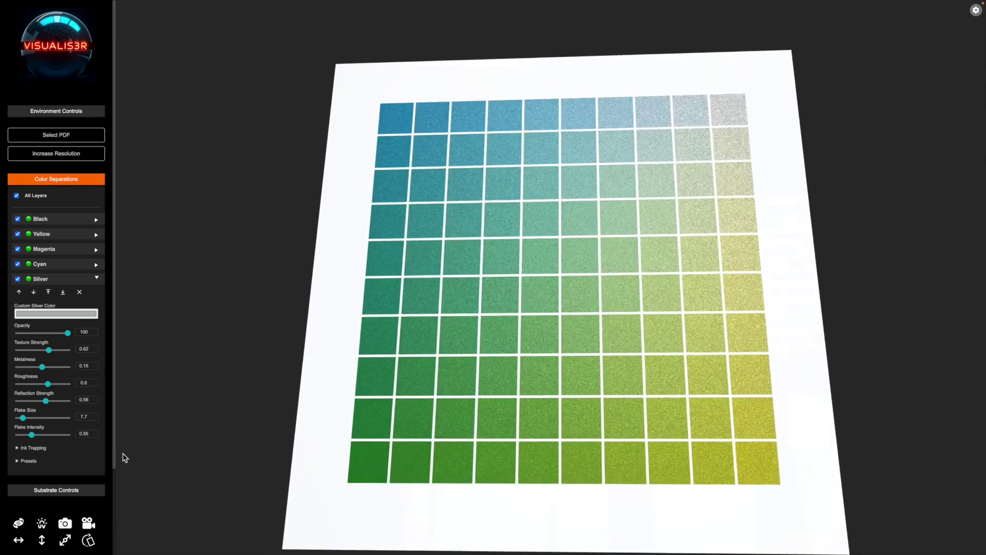
pyautogui.moveTo(32, 435); pyautogui.dragTo(27, 444)
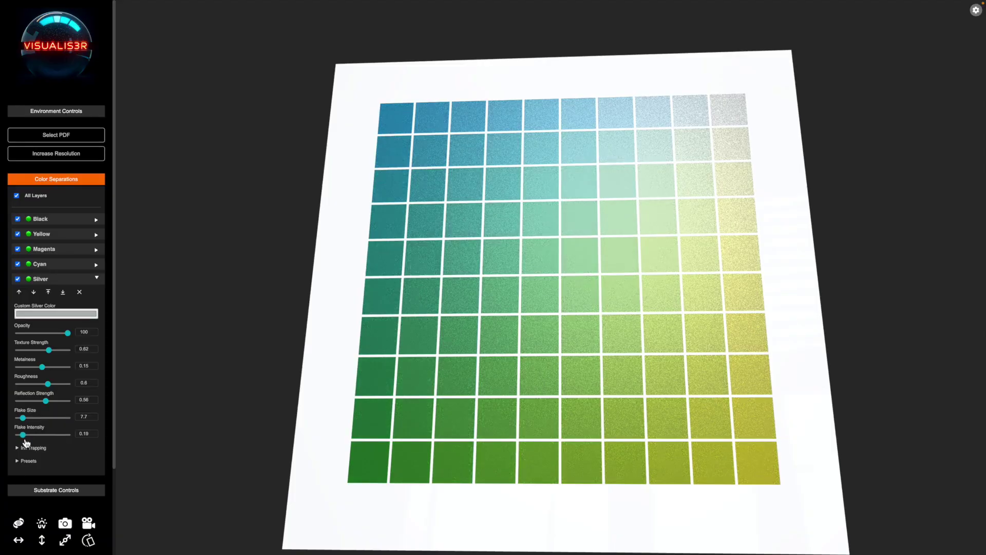
pyautogui.click(94, 432)
pyautogui.click(93, 416)
pyautogui.click(94, 415)
pyautogui.click(94, 418)
# Step: Examine the Silver flake texture on the tilted sheet, both close up and from a distance
pyautogui.moveTo(513, 335)
pyautogui.mouseDown()
pyautogui.moveTo(517, 351)
pyautogui.moveTo(517, 341)
pyautogui.moveTo(524, 348)
pyautogui.mouseUp()
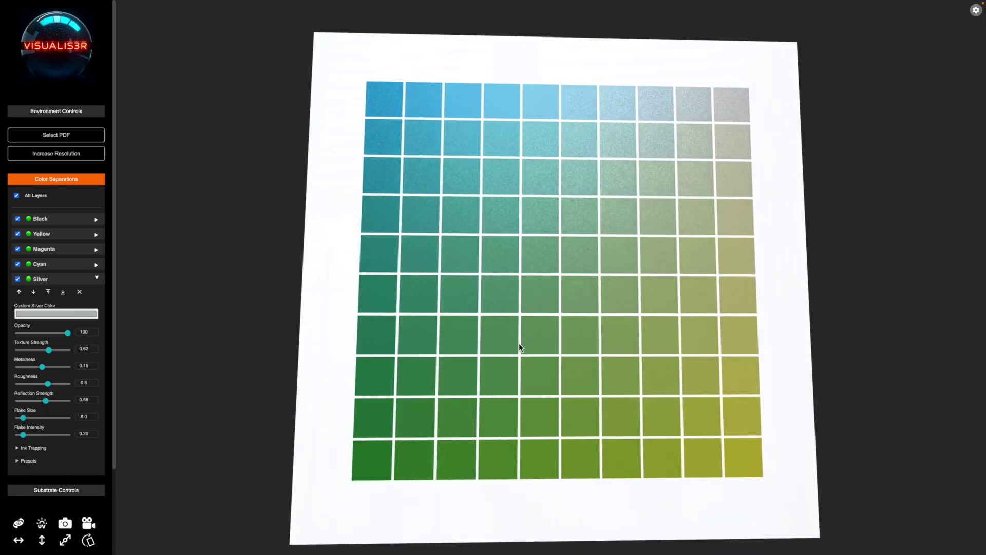
pyautogui.scroll(8, 519, 343)
pyautogui.moveTo(498, 318)
pyautogui.mouseDown()
pyautogui.moveTo(464, 308)
pyautogui.moveTo(470, 299)
pyautogui.moveTo(499, 307)
pyautogui.moveTo(495, 329)
pyautogui.mouseUp()
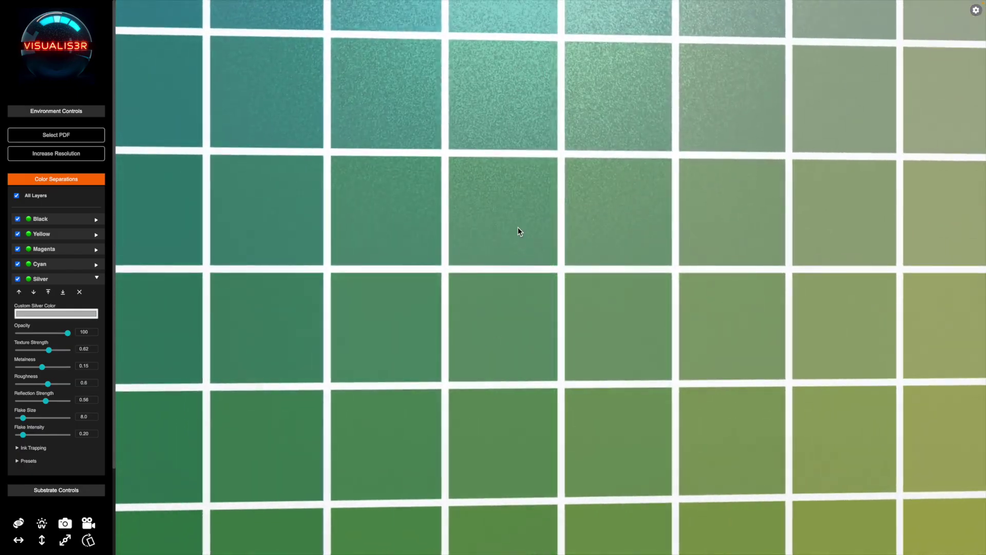
pyautogui.scroll(-5, 518, 227)
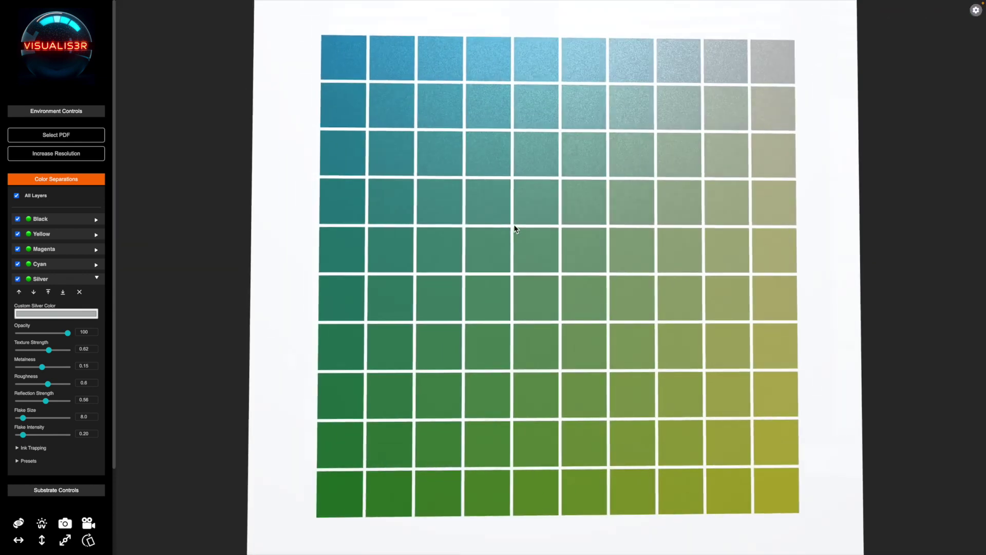
pyautogui.scroll(-5, 514, 224)
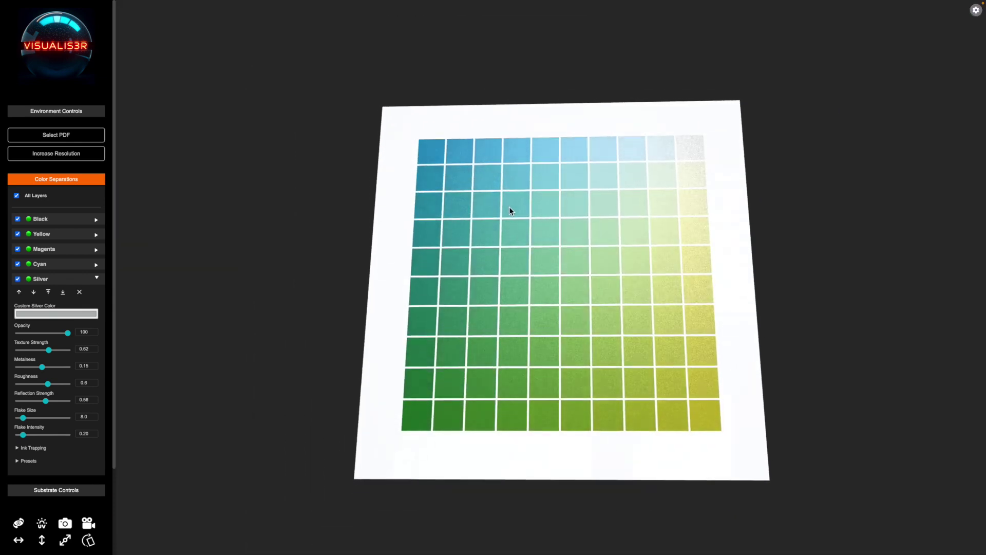
pyautogui.scroll(3, 510, 206)
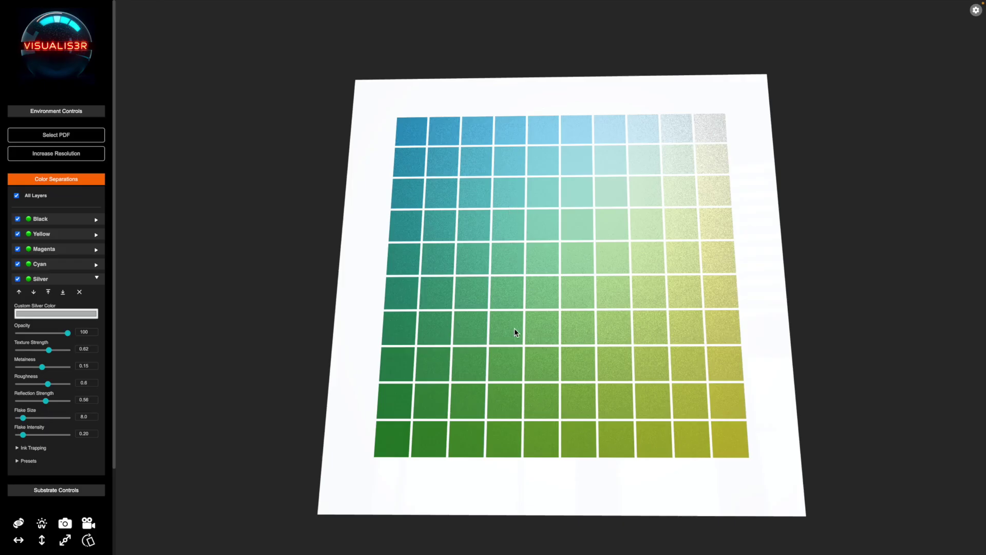
# Step: Set Silver's ink trapping to 82 for cyan and 78 for yellow
pyautogui.click(22, 450)
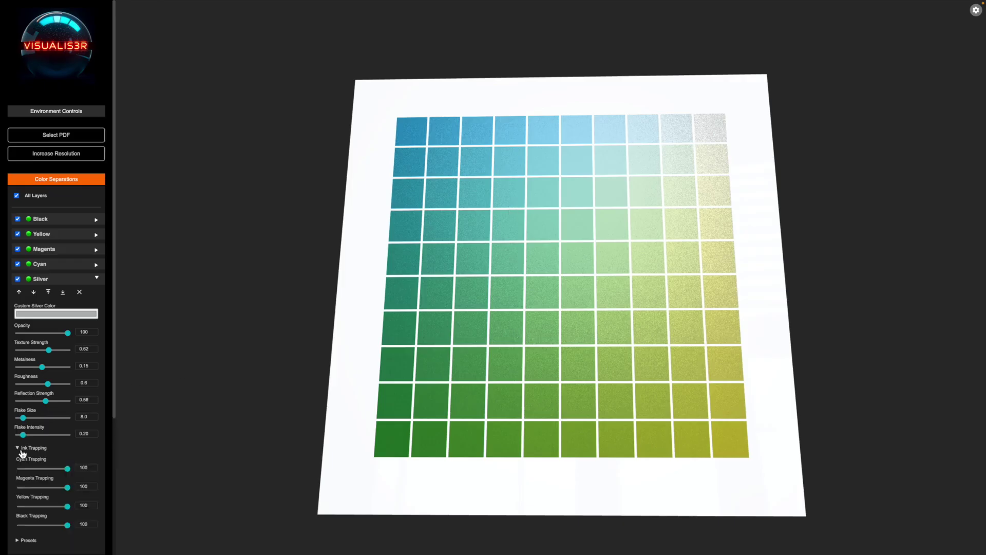
pyautogui.scroll(-1, 22, 454)
pyautogui.scroll(-1, 22, 454)
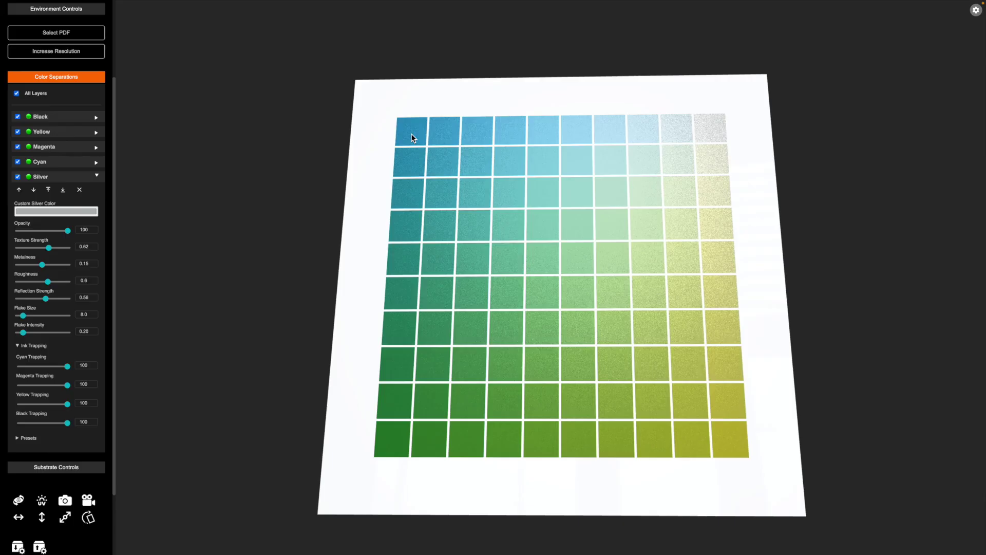
pyautogui.moveTo(67, 367); pyautogui.dragTo(60, 367)
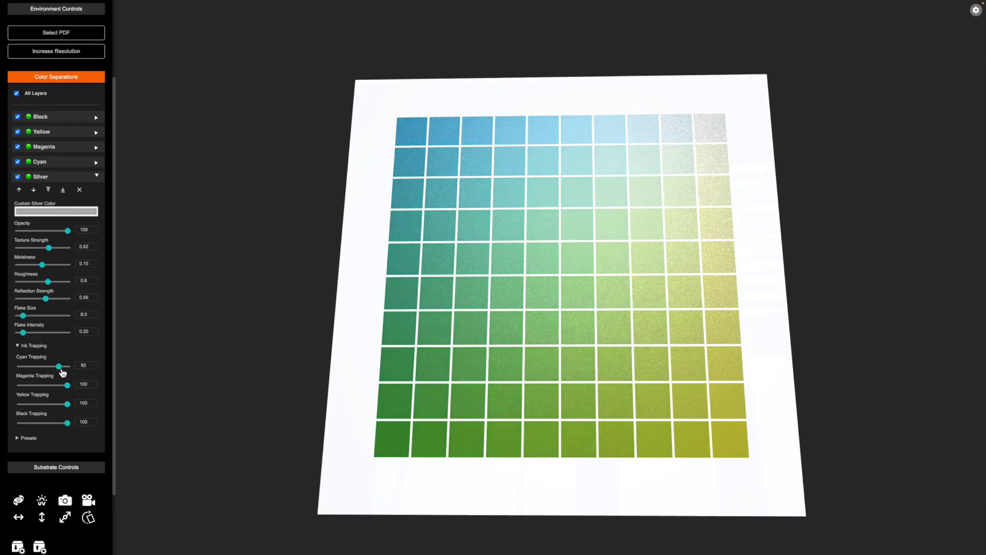
pyautogui.click(57, 405)
pyautogui.moveTo(271, 417); pyautogui.dragTo(480, 412)
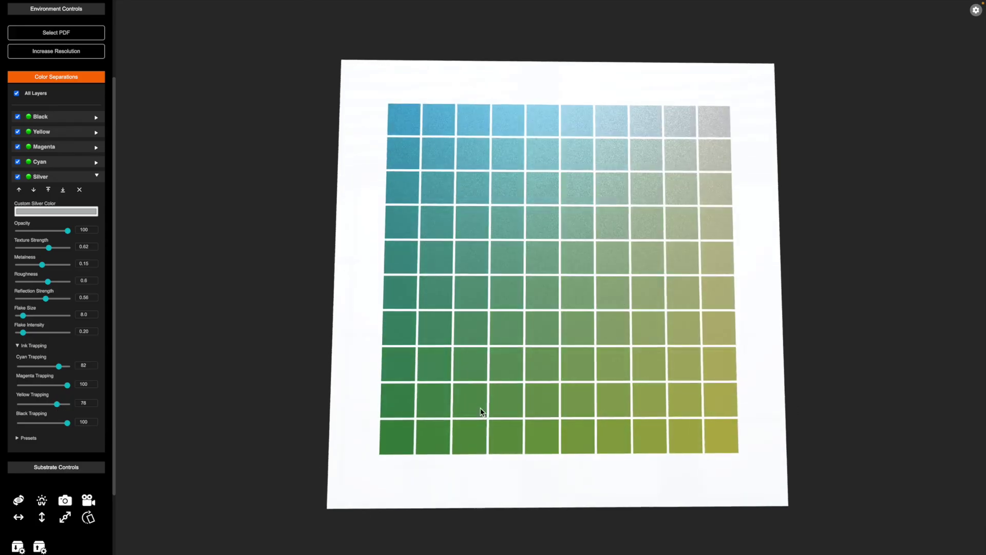
pyautogui.moveTo(57, 404)
pyautogui.mouseDown()
pyautogui.moveTo(3, 411)
pyautogui.moveTo(70, 408)
pyautogui.moveTo(60, 411)
pyautogui.mouseUp()
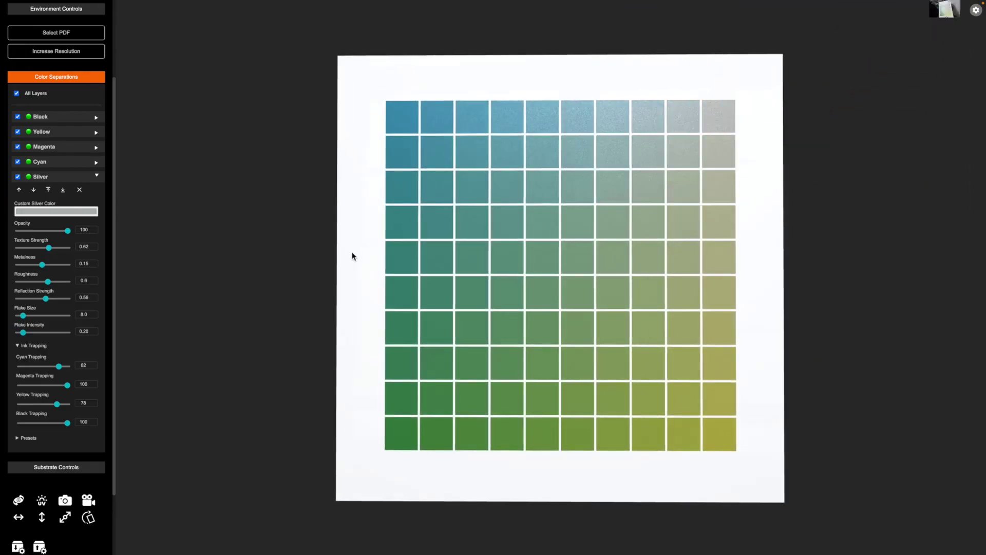
# Step: Try a light grey substrate colour of RGB 247, 247, 247, then return the substrate to white
pyautogui.click(70, 467)
pyautogui.scroll(-2, 71, 470)
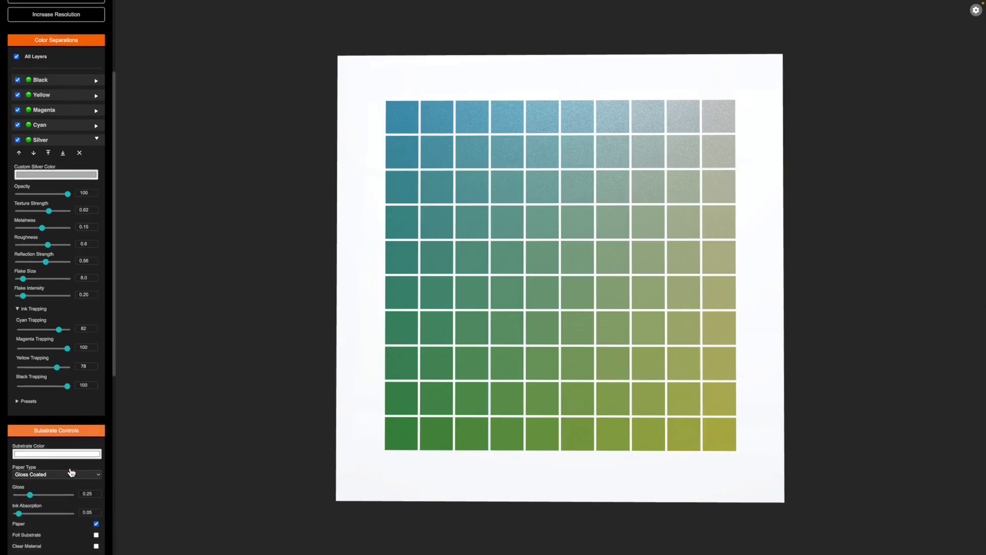
pyautogui.scroll(-5, 71, 472)
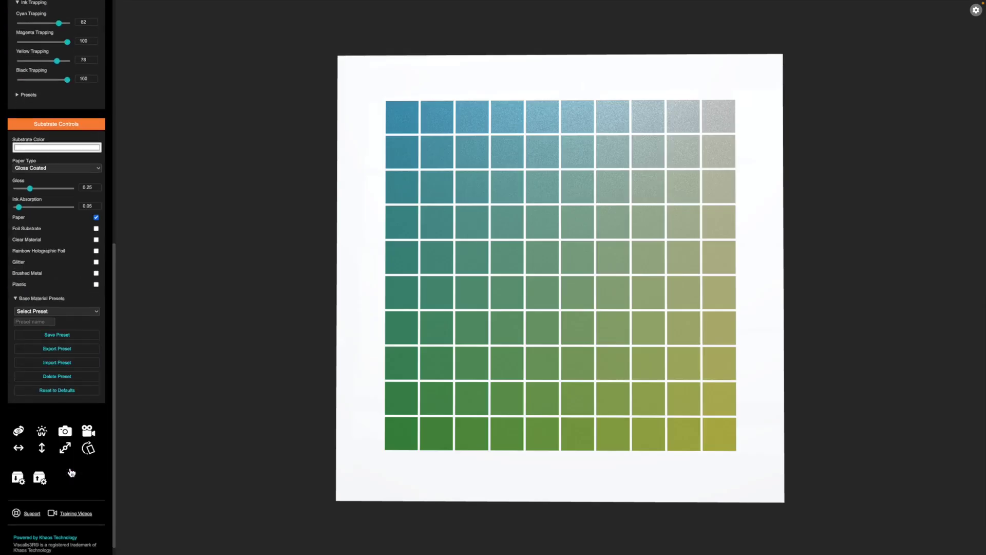
pyautogui.click(47, 150)
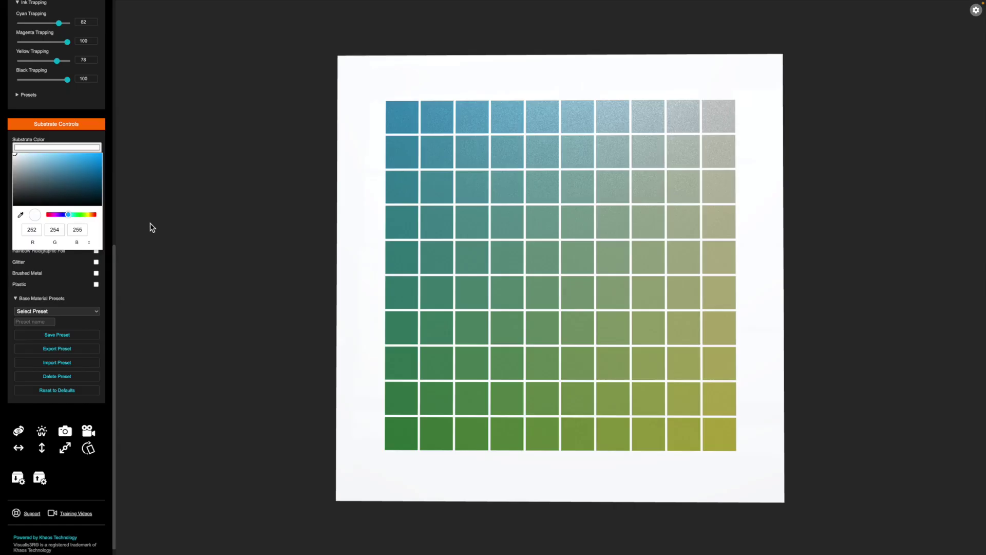
pyautogui.moveTo(14, 154)
pyautogui.mouseDown()
pyautogui.moveTo(5, 175)
pyautogui.moveTo(11, 159)
pyautogui.mouseUp()
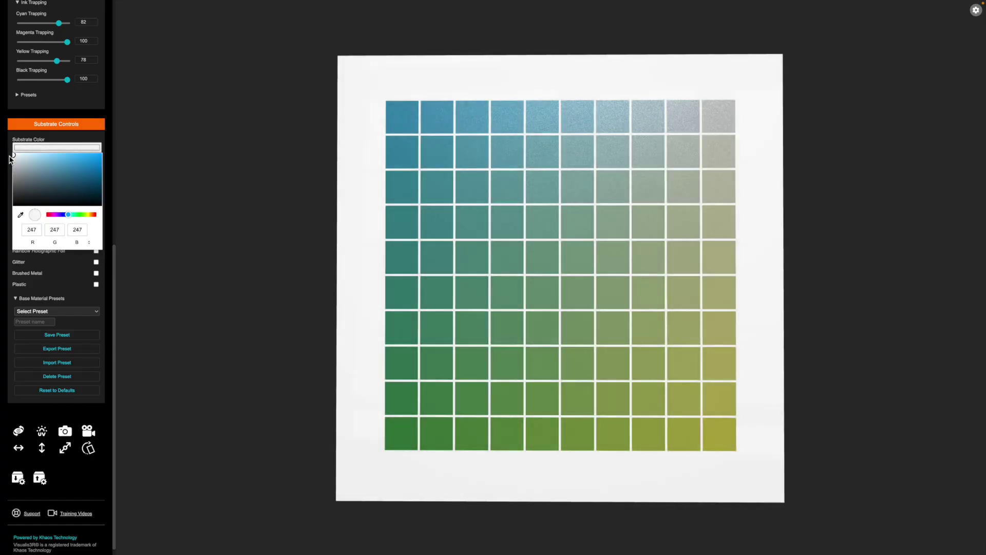
pyautogui.click(159, 214)
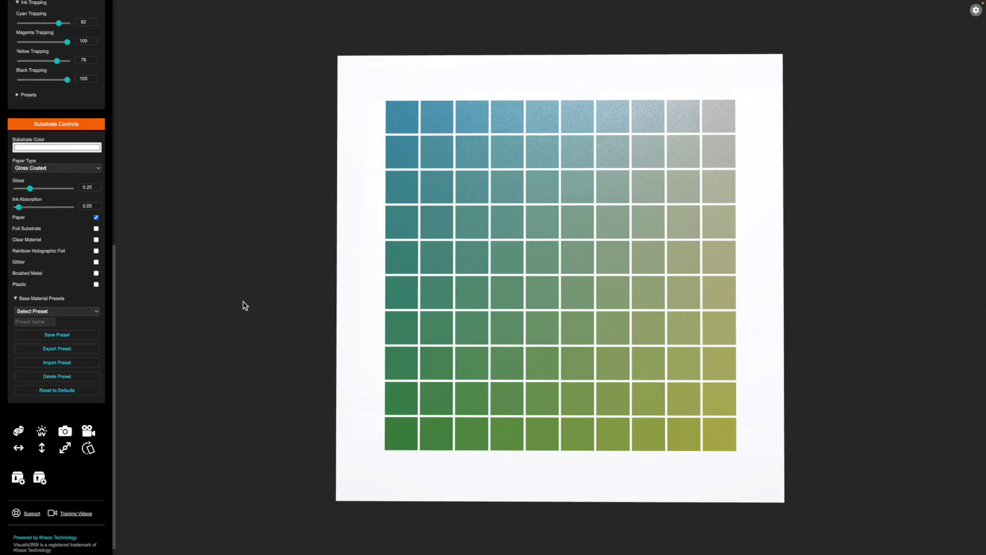
# Step: Try the Uncoated paper type on the substrate with its gloss raised to 1.00
pyautogui.click(63, 170)
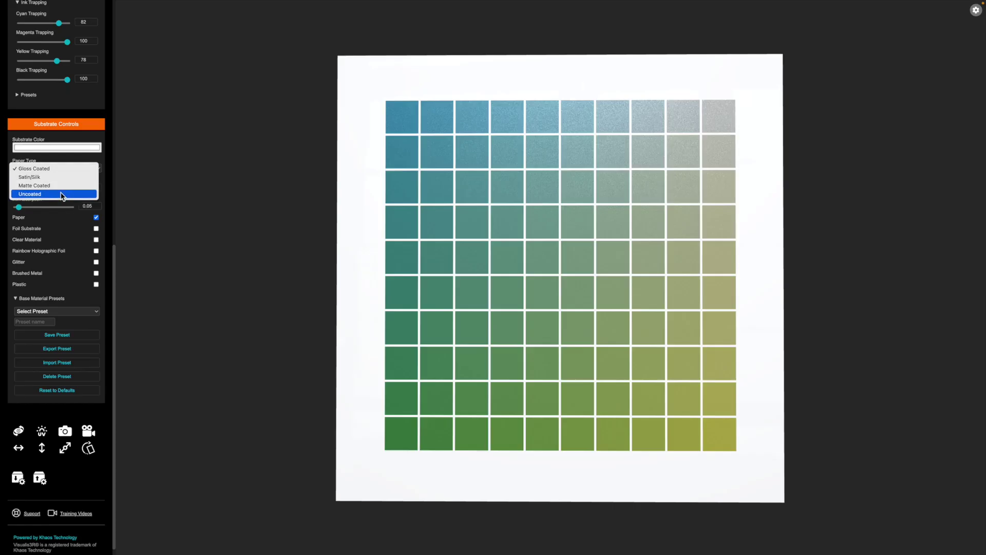
pyautogui.click(196, 157)
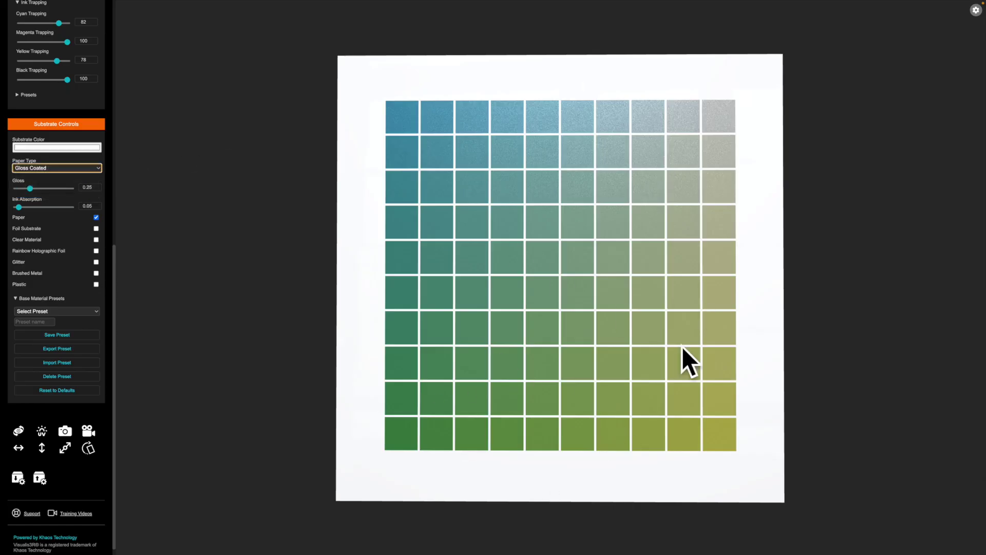
pyautogui.click(45, 165)
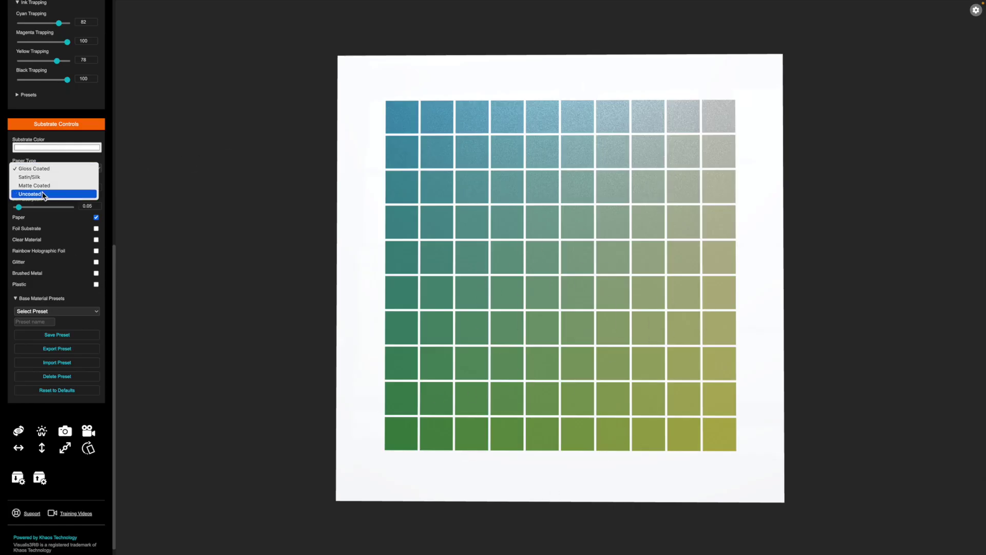
pyautogui.press('Escape')
pyautogui.press('Down')
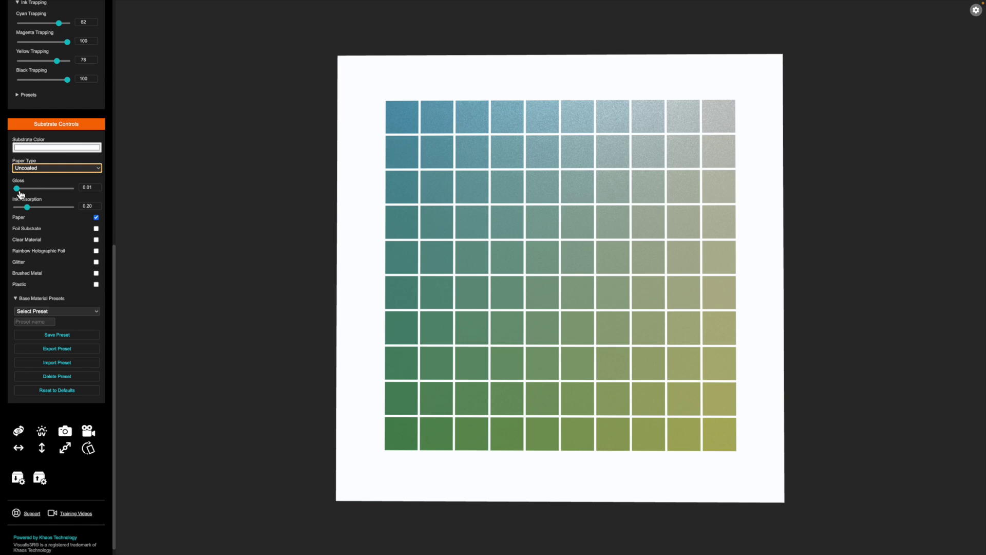
pyautogui.moveTo(19, 191); pyautogui.dragTo(116, 207)
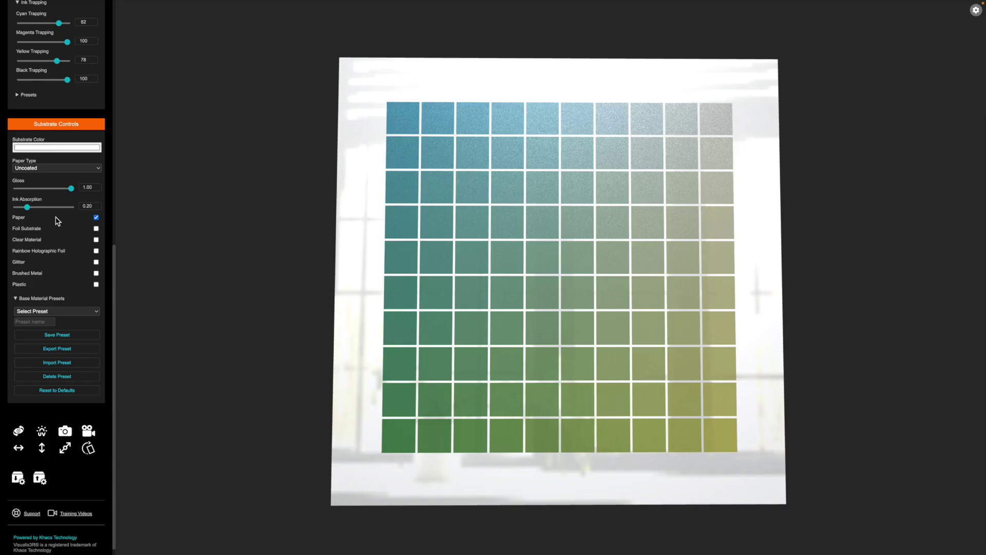
# Step: Try the Gloss Coated paper type with gloss at 0.62 and ink absorption at 0.00
pyautogui.click(43, 168)
pyautogui.click(40, 144)
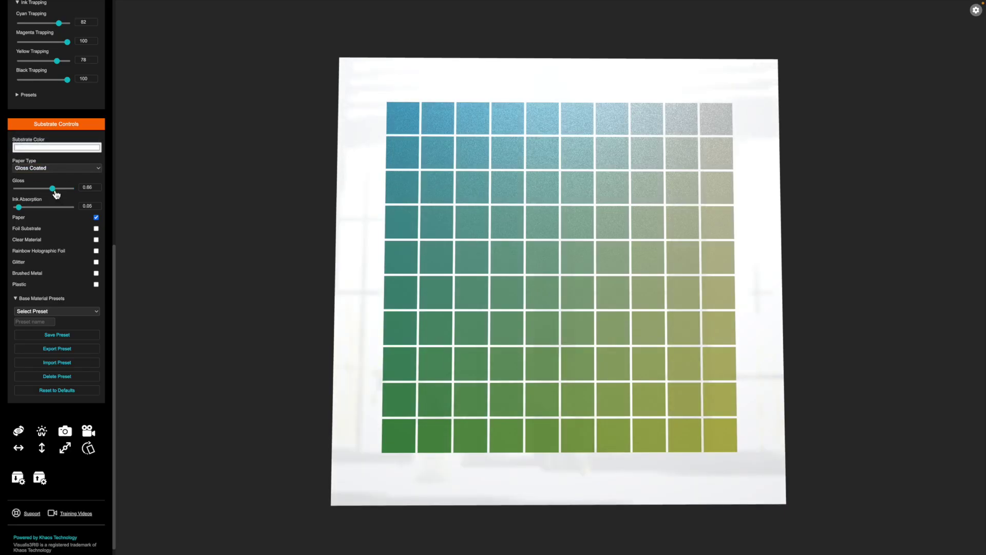
pyautogui.moveTo(53, 194); pyautogui.dragTo(8, 211)
pyautogui.moveTo(366, 376)
pyautogui.mouseDown()
pyautogui.moveTo(364, 367)
pyautogui.moveTo(384, 372)
pyautogui.moveTo(368, 348)
pyautogui.moveTo(360, 362)
pyautogui.moveTo(399, 367)
pyautogui.moveTo(381, 379)
pyautogui.mouseUp()
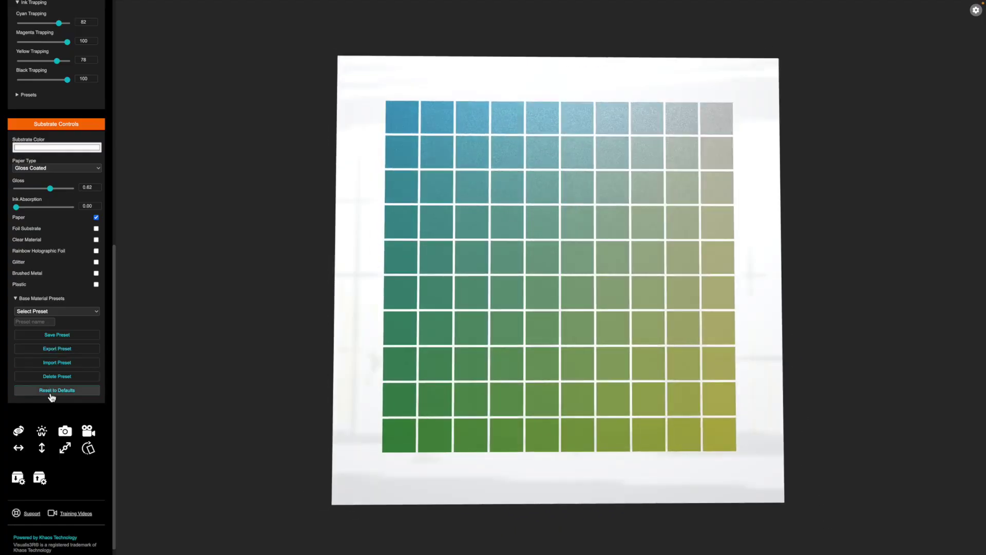
# Step: Set the substrate's paper type to Uncoated with an ink absorption of 0.10
pyautogui.click(52, 169)
pyautogui.click(50, 192)
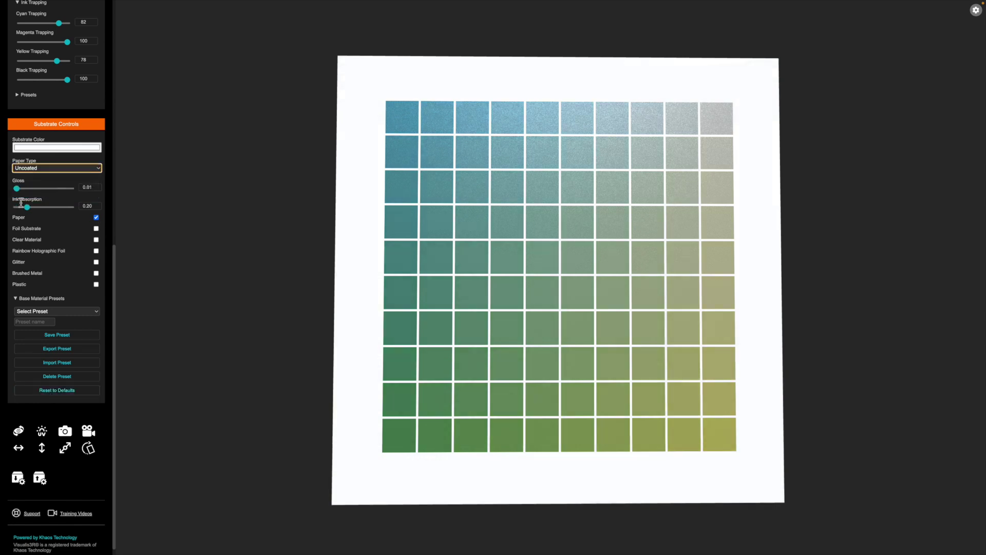
pyautogui.click(49, 215)
pyautogui.moveTo(28, 207)
pyautogui.mouseDown()
pyautogui.moveTo(70, 207)
pyautogui.moveTo(25, 211)
pyautogui.mouseUp()
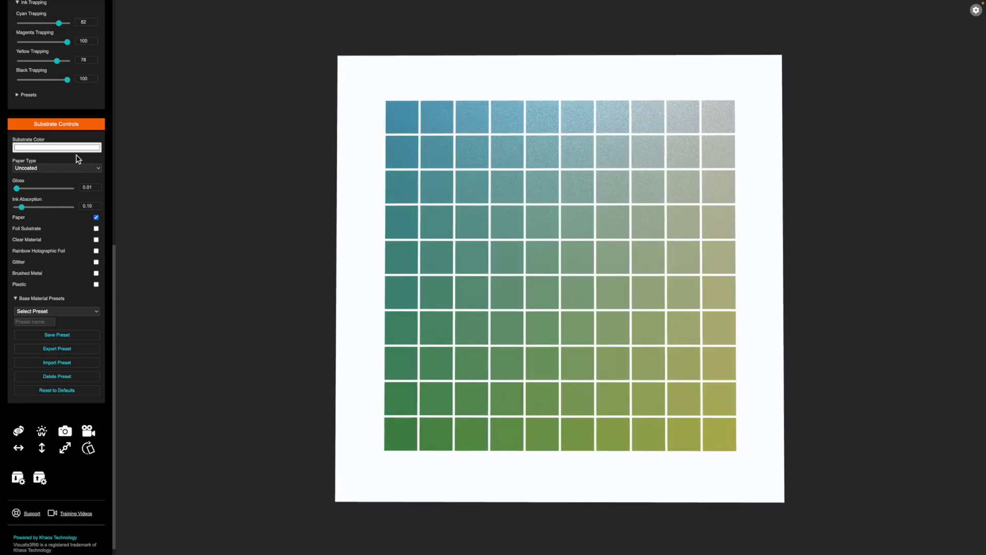
pyautogui.click(70, 125)
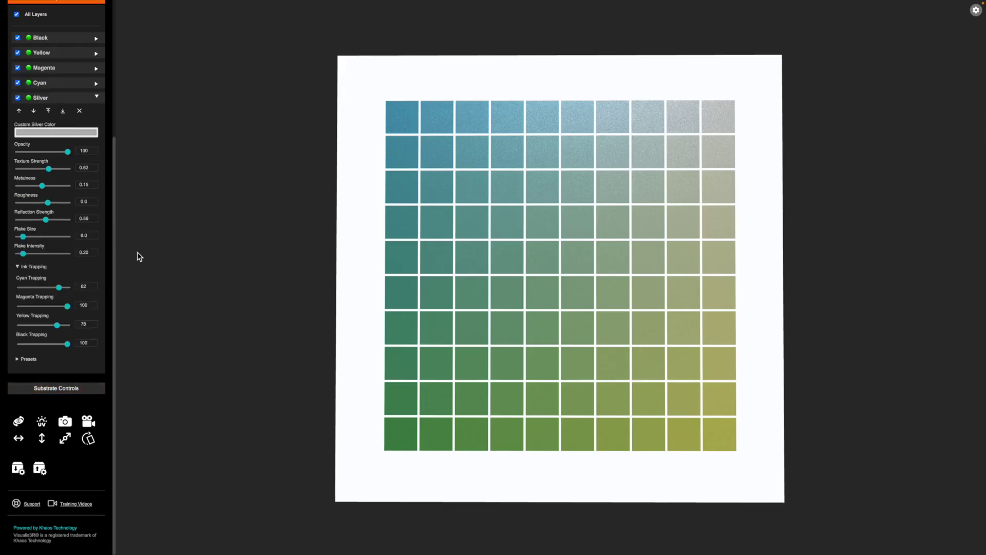
pyautogui.click(62, 390)
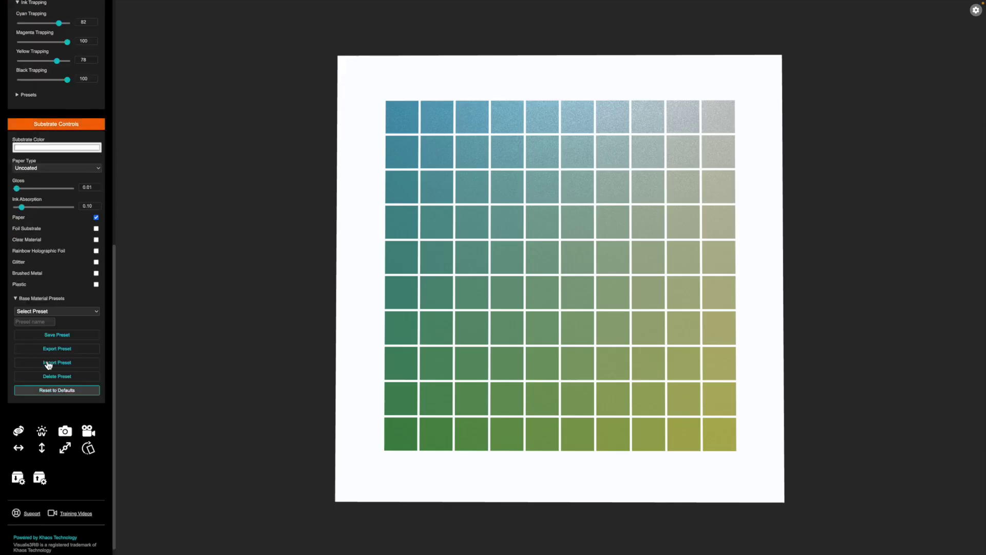
pyautogui.click(25, 323)
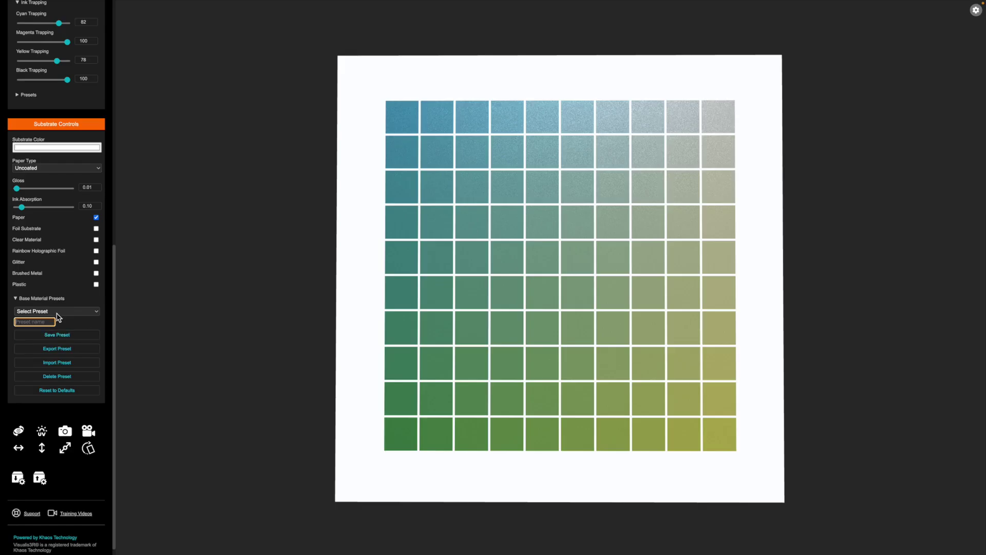
# Step: Set Silver's ink trapping to 83 for magenta and 81 for black, with the Silver presets expanded
pyautogui.click(57, 134)
pyautogui.click(57, 125)
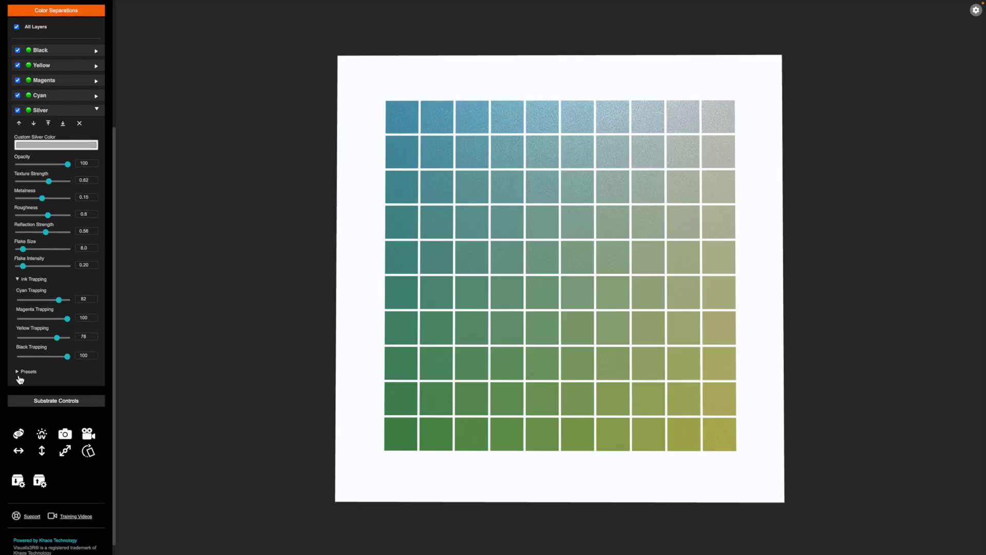
pyautogui.click(21, 376)
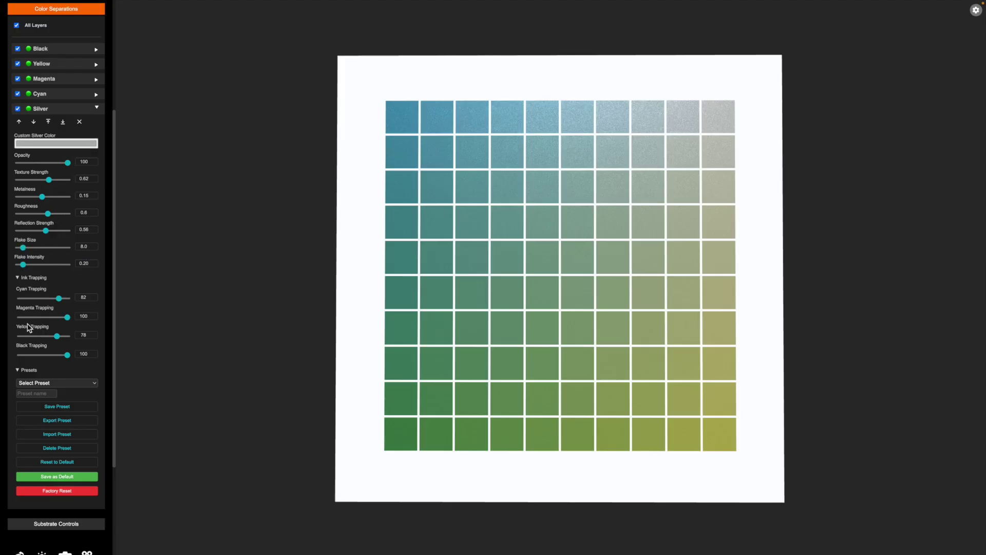
pyautogui.moveTo(66, 317); pyautogui.dragTo(61, 319)
# Step: Save the Silver ink settings as a preset named "Revoria Silver ABC Printer"
pyautogui.click(41, 395)
pyautogui.write('Revopr')
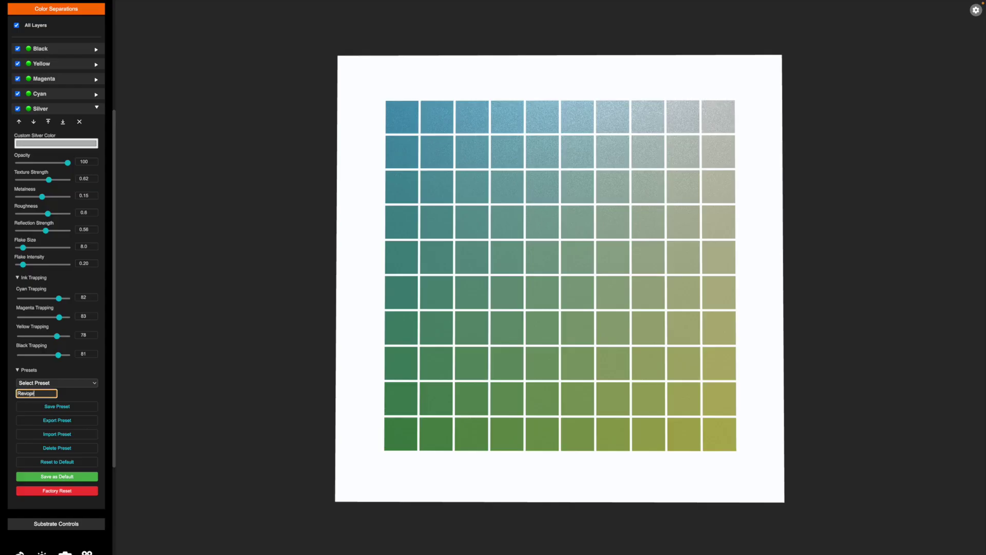
pyautogui.press('BackSpace')
pyautogui.write('ria Silver Pre')
pyautogui.press('BackSpace')
pyautogui.press('BackSpace')
pyautogui.press('BackSpace')
pyautogui.write('ABC Printer')
pyautogui.click(66, 407)
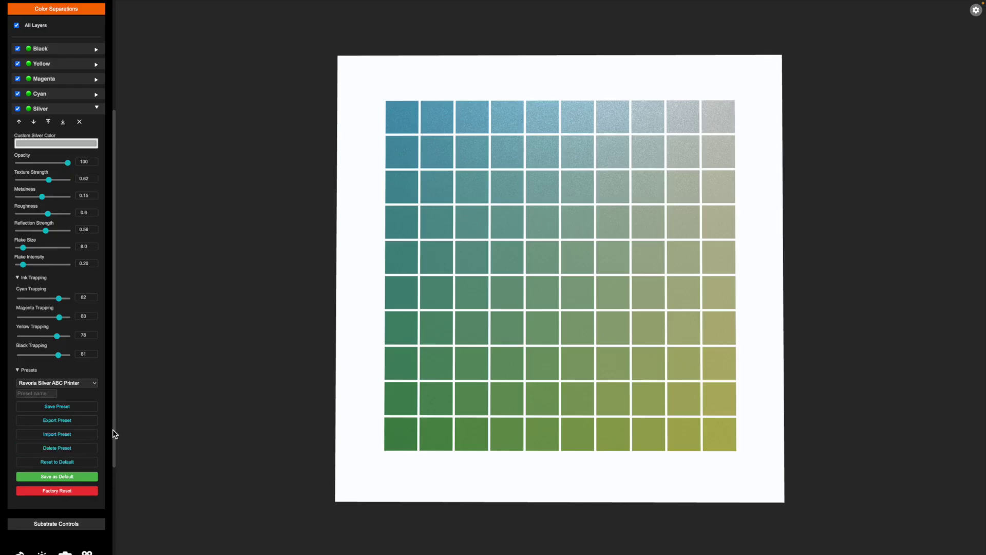
pyautogui.scroll(-3, 94, 470)
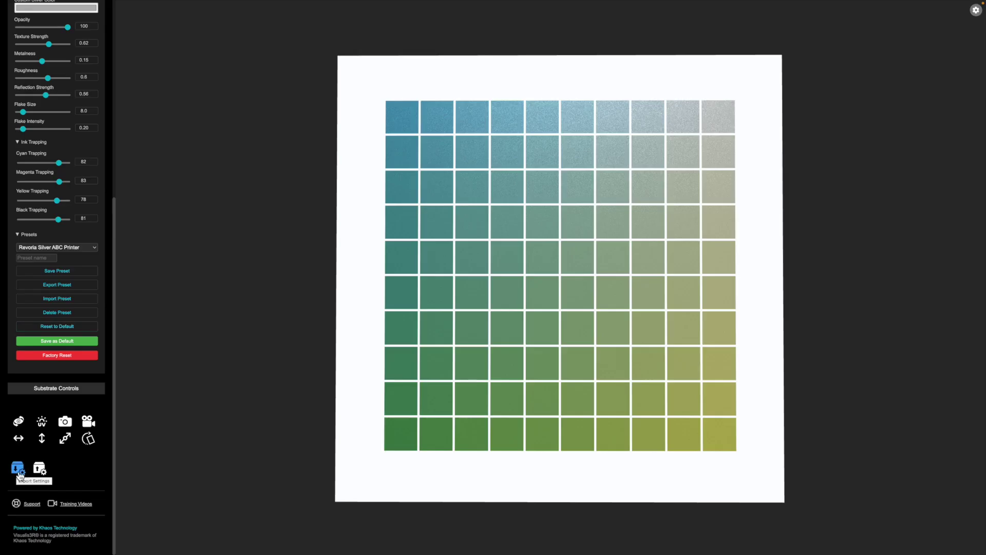
pyautogui.scroll(5, 49, 255)
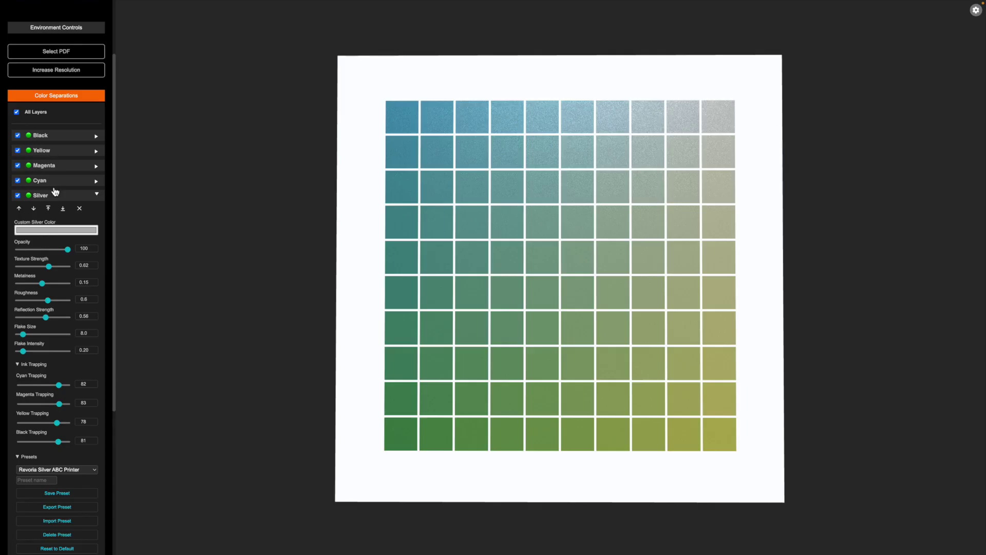
# Step: Export the "Revoria Silver ABC Printer" preset to the Desktop as "Revoria Silver ABC Printer.json"
pyautogui.scroll(-5, 99, 376)
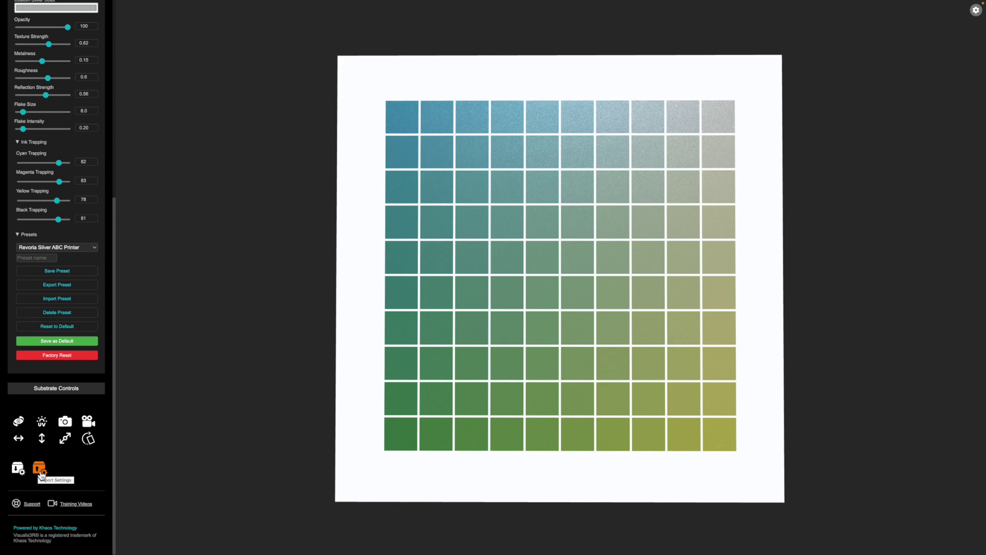
pyautogui.click(51, 270)
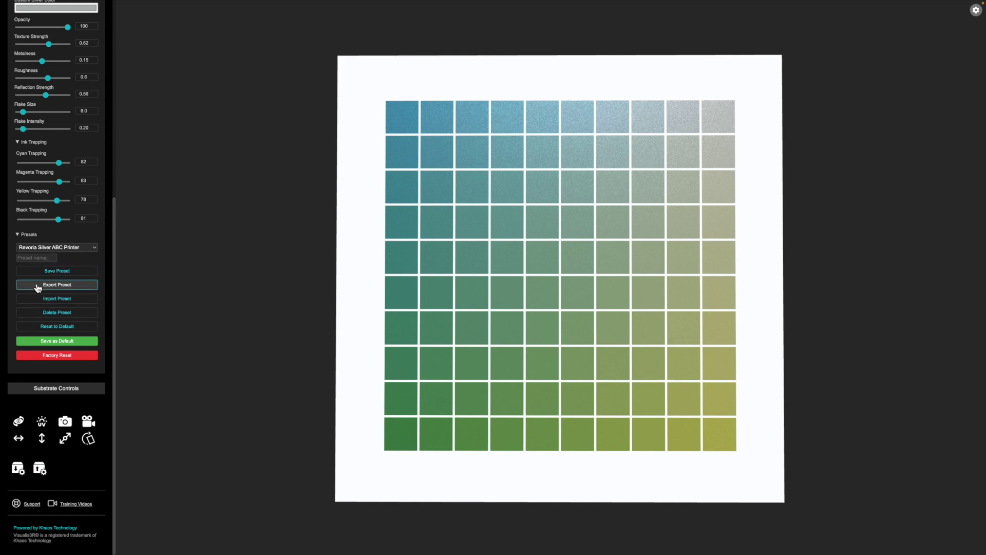
pyautogui.click(37, 288)
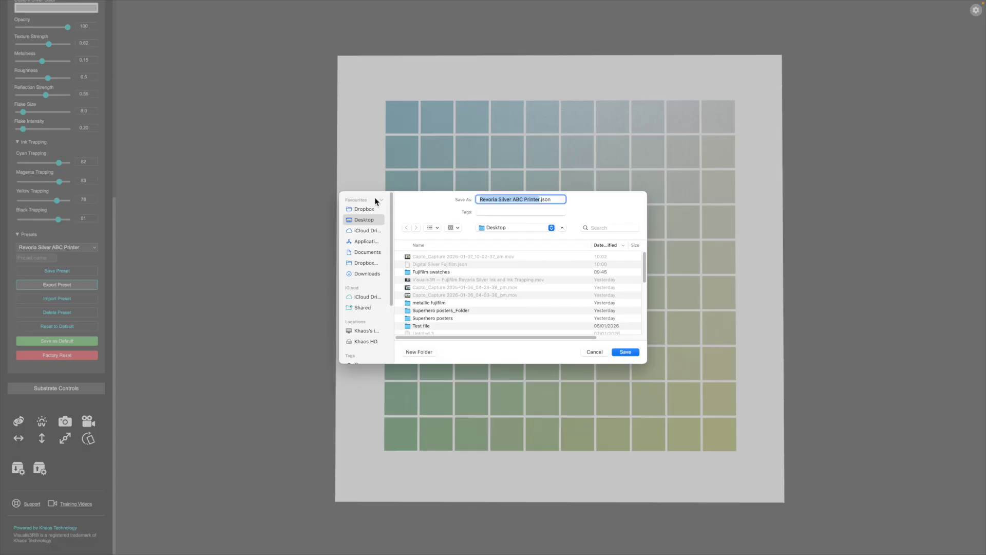
pyautogui.click(626, 353)
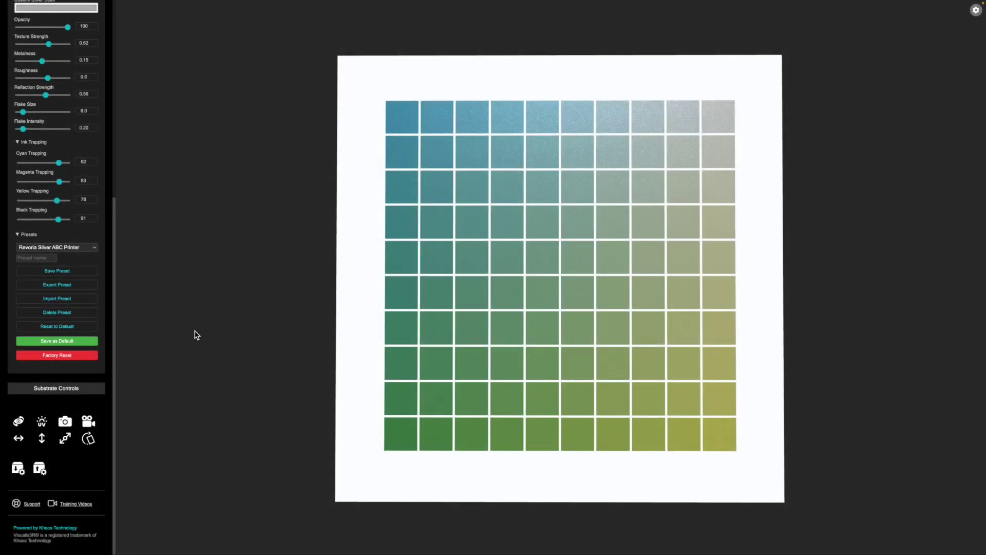
# Step: Save the current Silver layer settings as the default for metallic silver
pyautogui.scroll(5, 84, 303)
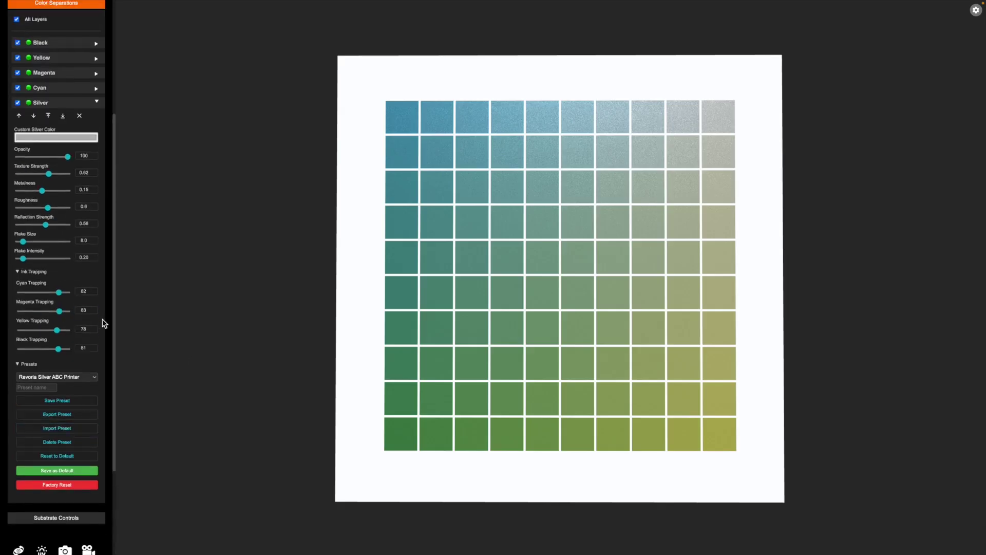
pyautogui.scroll(3, 104, 322)
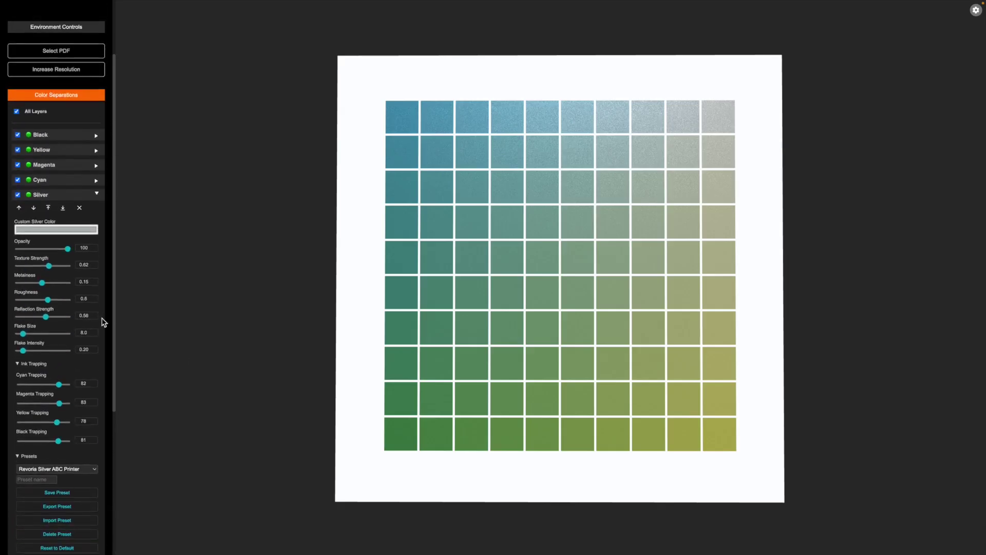
pyautogui.scroll(-5, 103, 322)
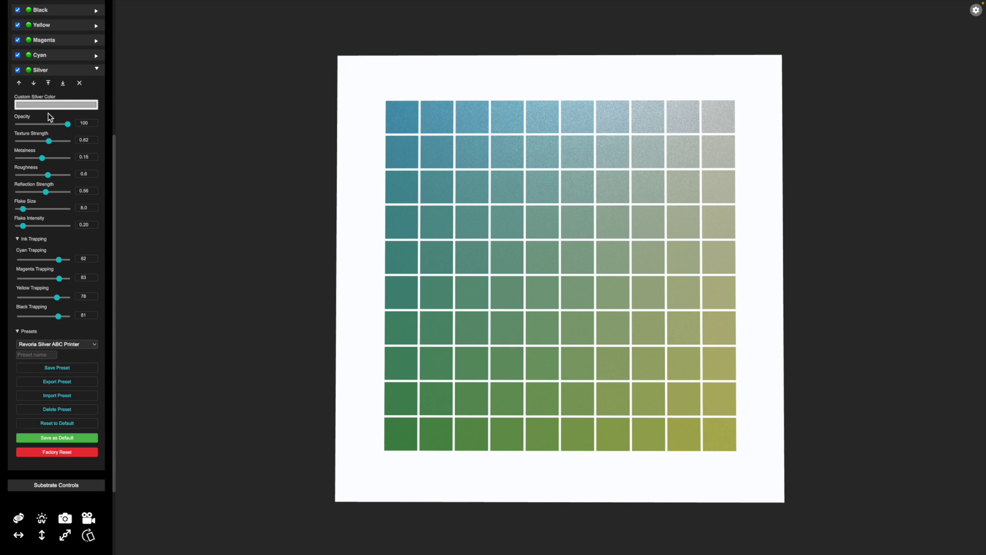
pyautogui.click(55, 438)
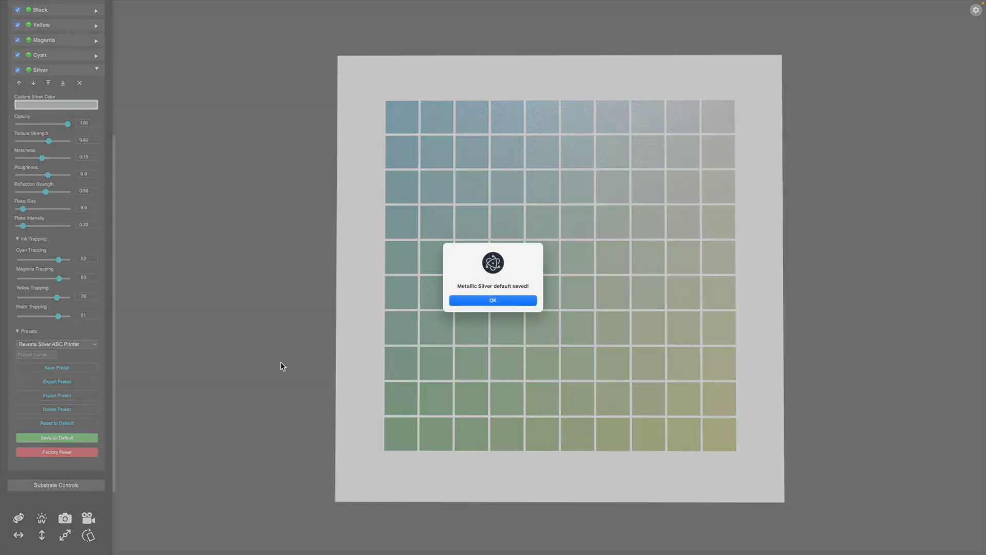
pyautogui.click(477, 300)
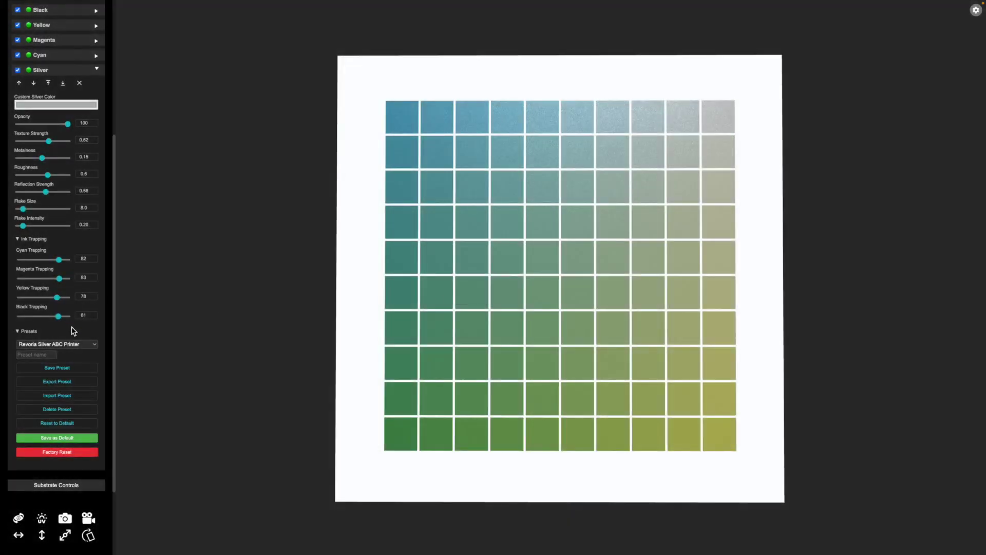
# Step: Reload "Fujifilm swatches.pdf" from the Desktop's "Fujifilm swatches" folder
pyautogui.scroll(1, 73, 329)
pyautogui.scroll(3, 72, 328)
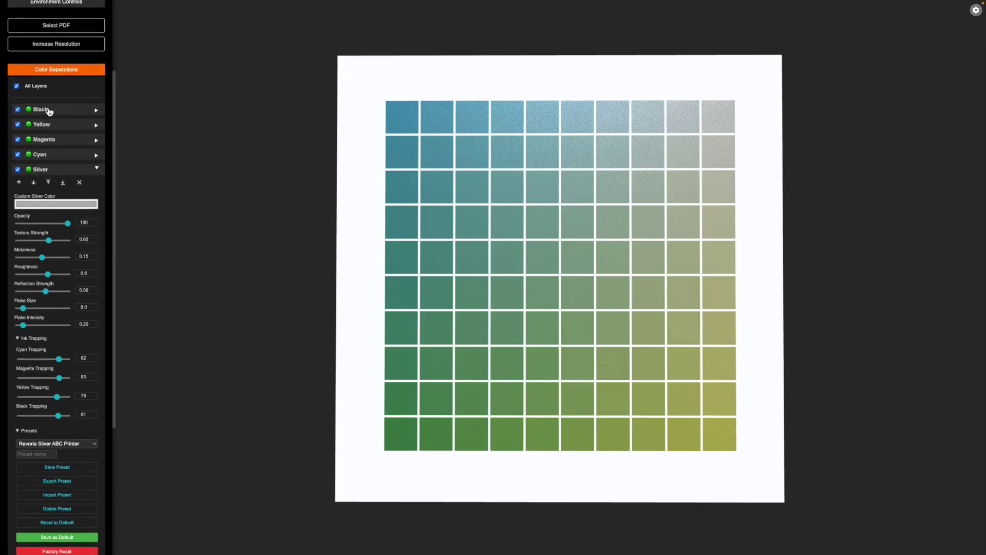
pyautogui.click(65, 21)
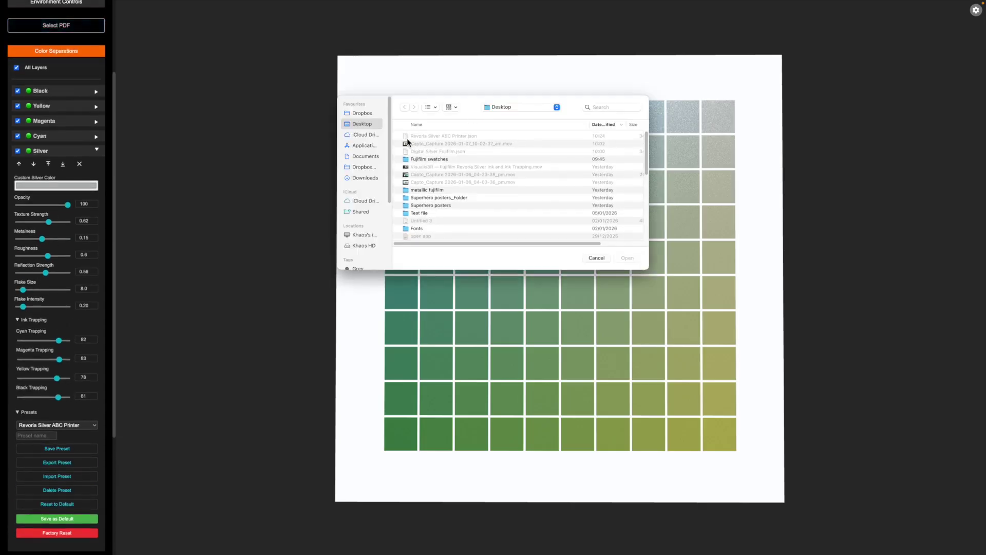
pyautogui.doubleClick(421, 160)
pyautogui.click(424, 137)
pyautogui.doubleClick(424, 137)
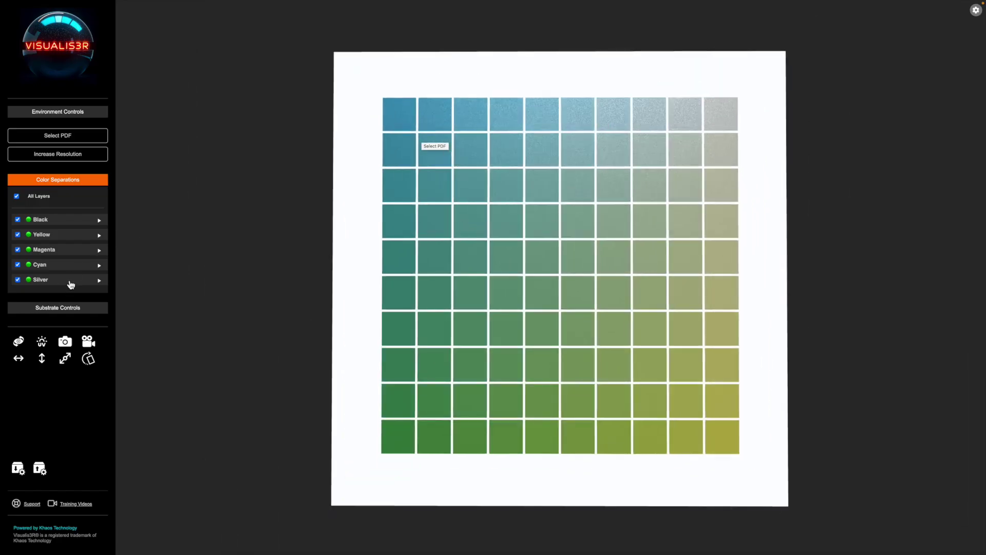
# Step: Expand the Silver layer's ink trapping and presets, and factory reset the layer's settings
pyautogui.click(70, 280)
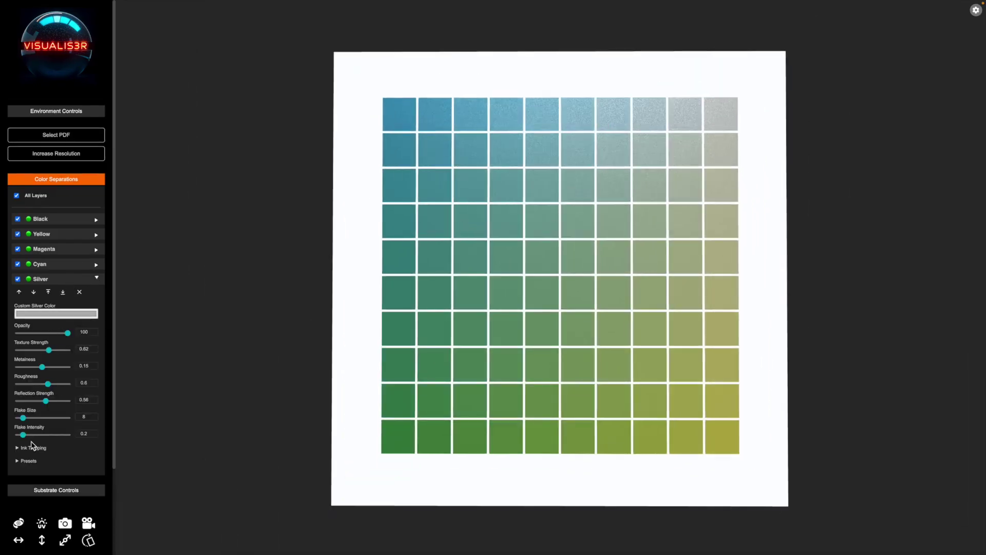
pyautogui.click(19, 449)
pyautogui.scroll(-3, 19, 452)
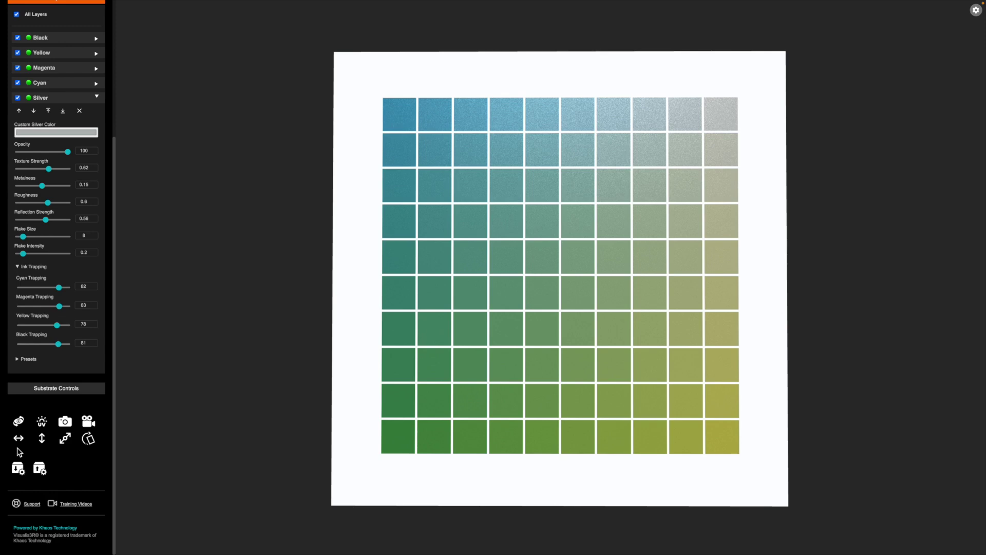
pyautogui.click(19, 362)
pyautogui.click(46, 480)
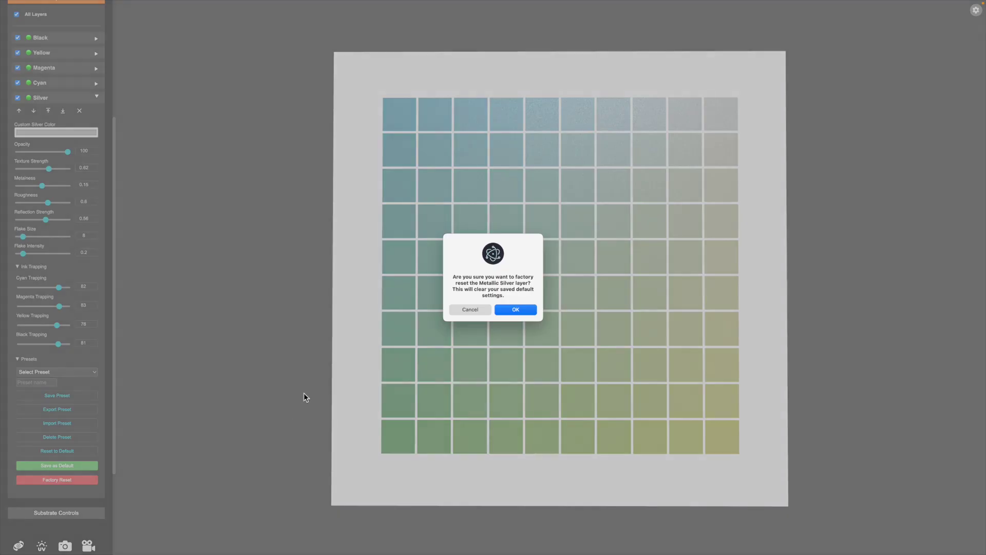
pyautogui.click(514, 310)
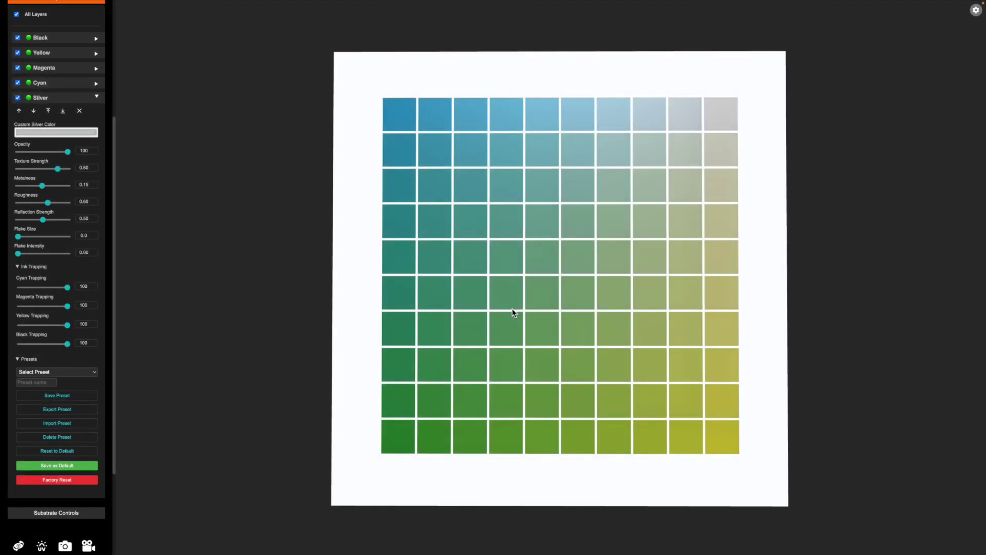
# Step: Select and delete the "Revoria Silver ABC Printer" preset, and factory reset the Silver layer again
pyautogui.click(41, 373)
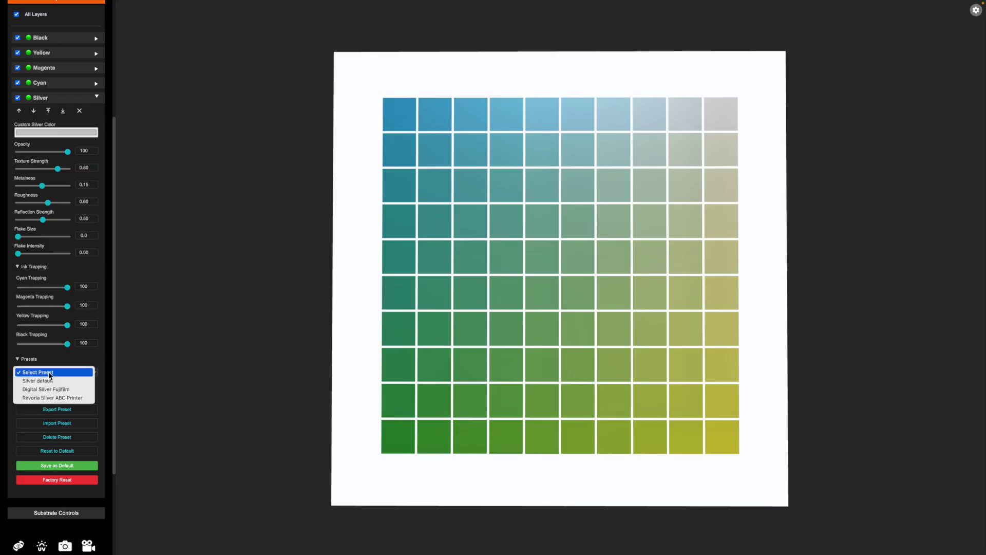
pyautogui.click(77, 397)
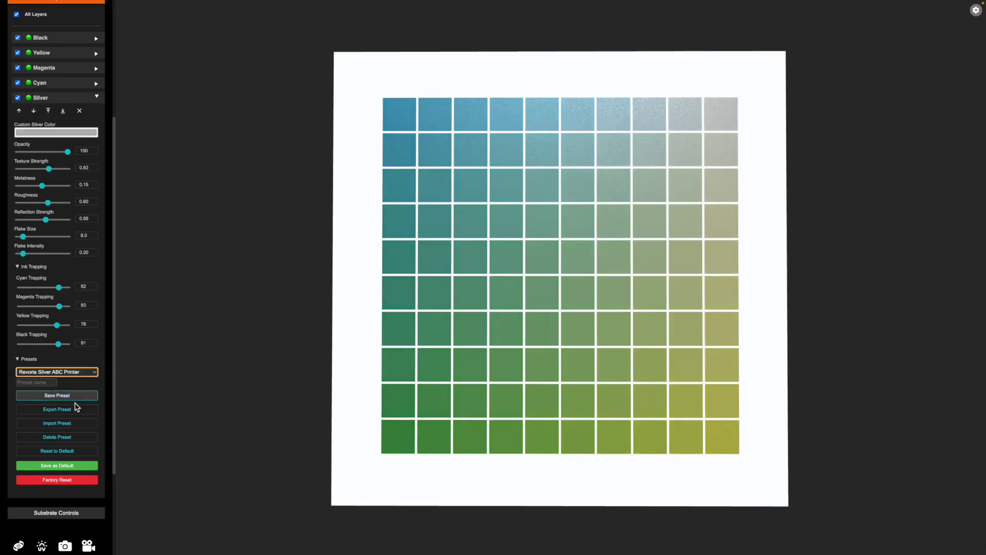
pyautogui.click(58, 441)
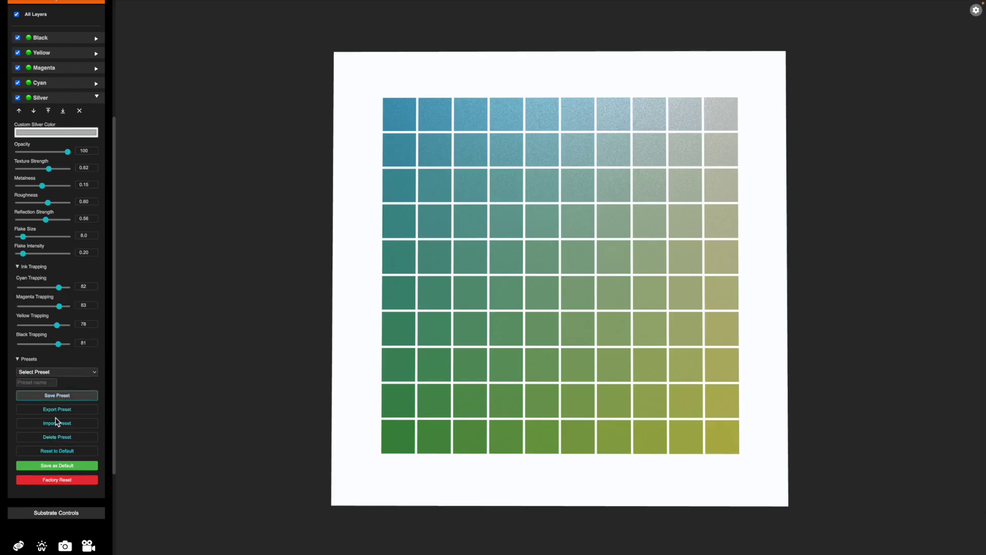
pyautogui.click(59, 481)
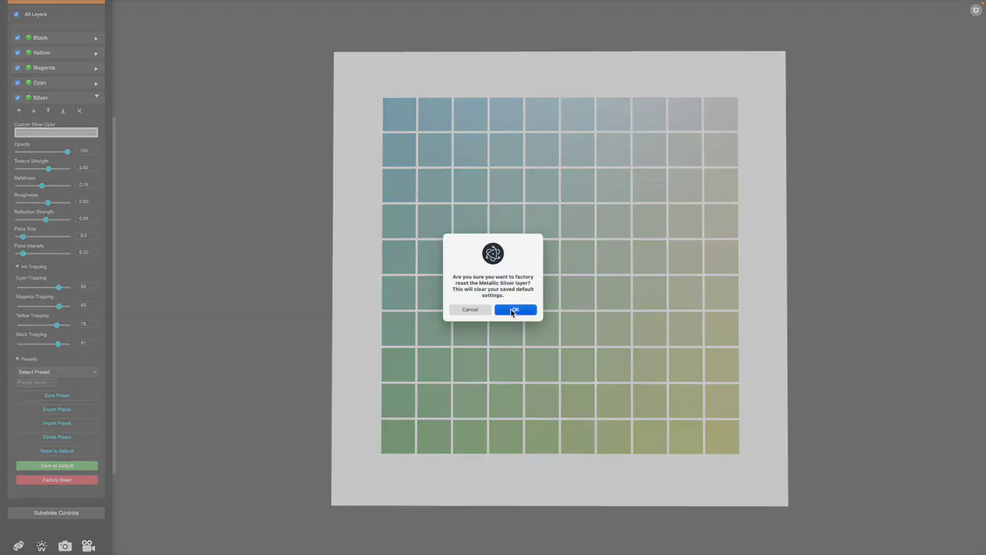
pyautogui.click(510, 309)
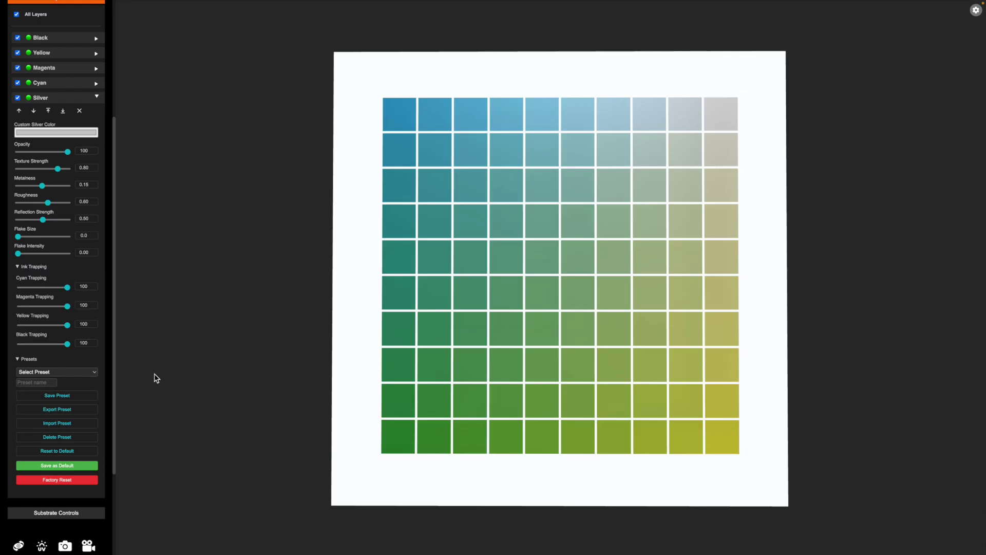
# Step: Import the "Revoria Silver ABC Printer.json" preset from the Desktop into the Silver layer
pyautogui.click(65, 410)
pyautogui.click(50, 424)
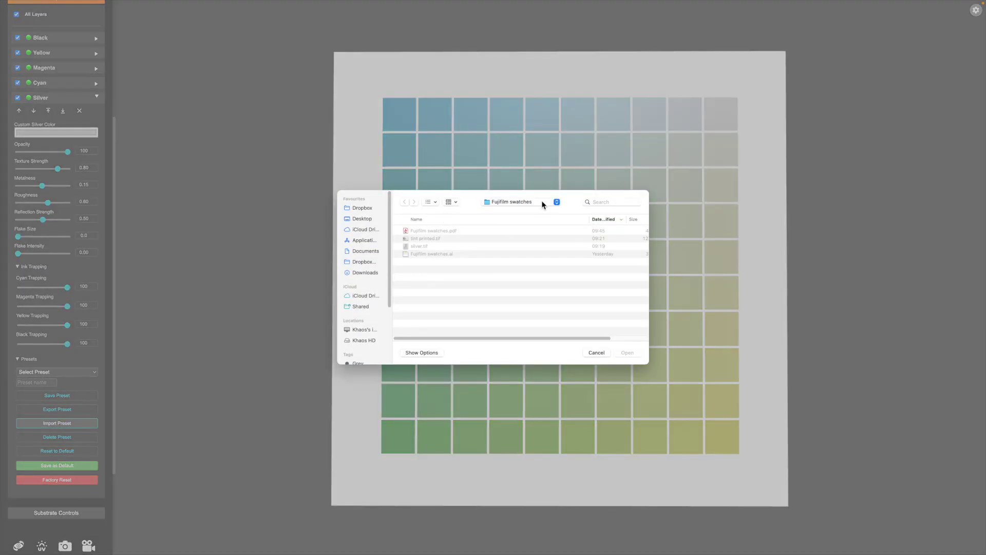
pyautogui.click(541, 201)
pyautogui.click(538, 213)
pyautogui.doubleClick(457, 233)
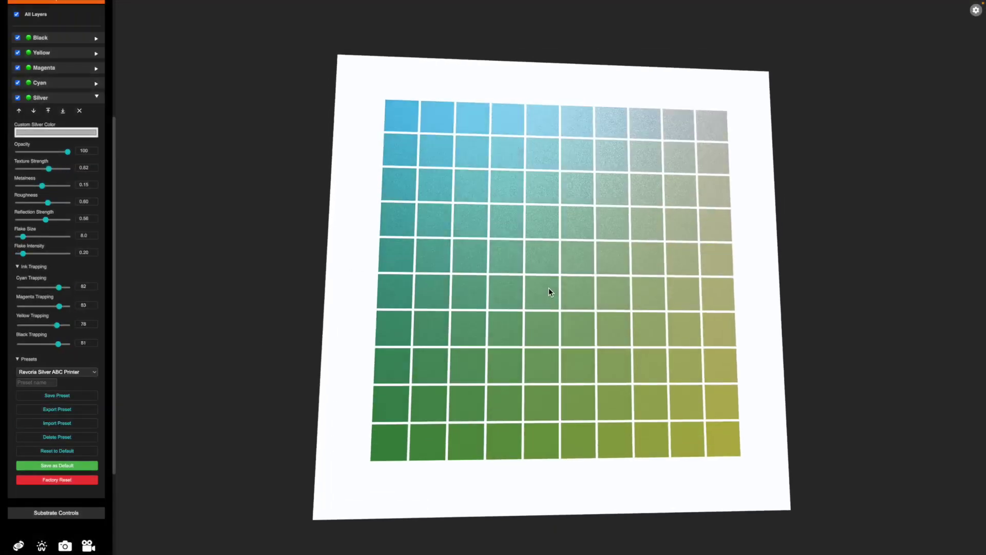
pyautogui.scroll(1, 105, 258)
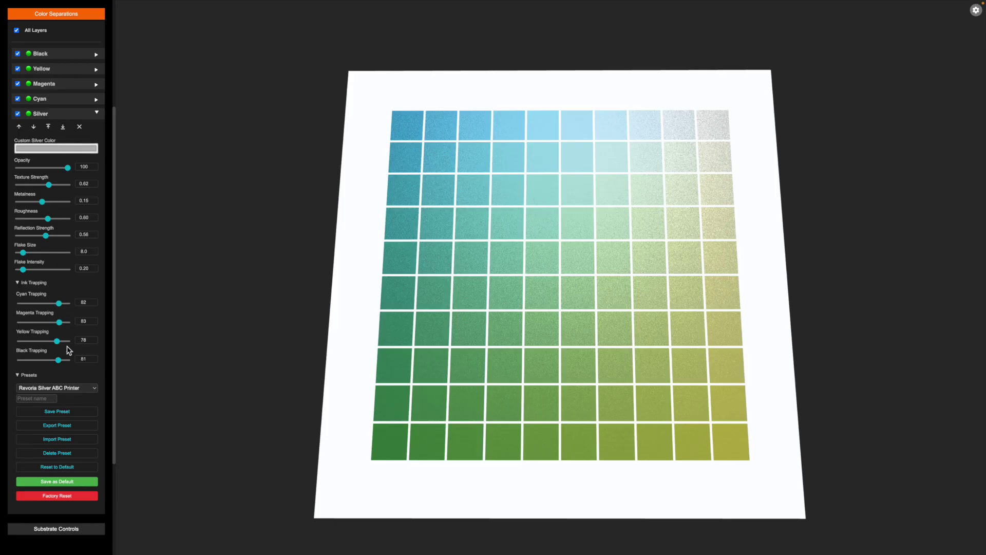
pyautogui.scroll(2, 92, 449)
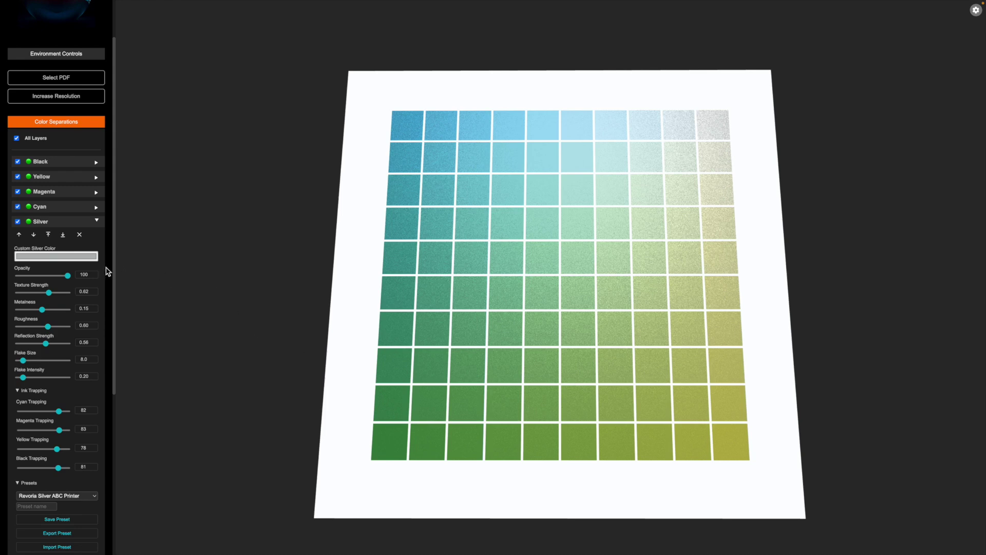
pyautogui.scroll(1, 106, 268)
pyautogui.scroll(1, 105, 271)
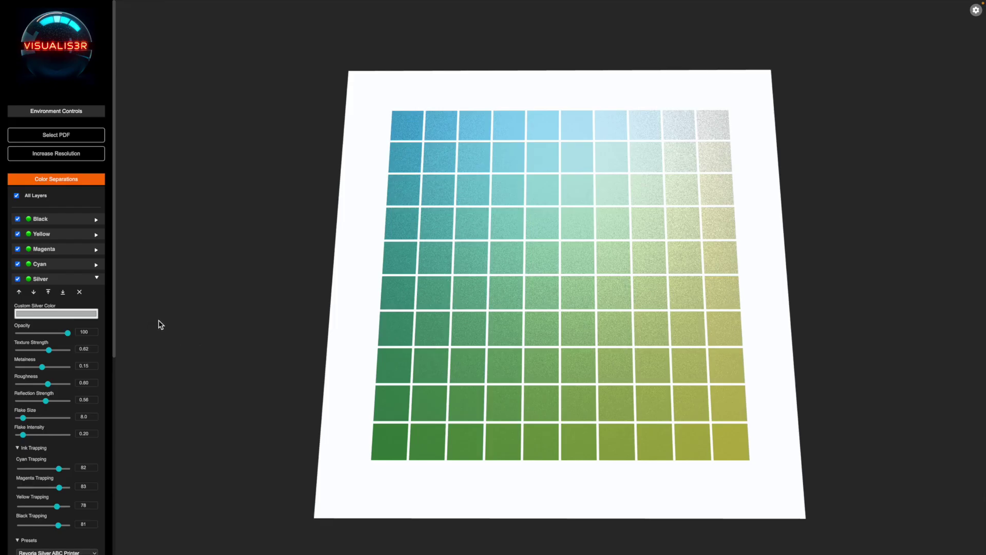
pyautogui.moveTo(251, 309); pyautogui.dragTo(255, 319)
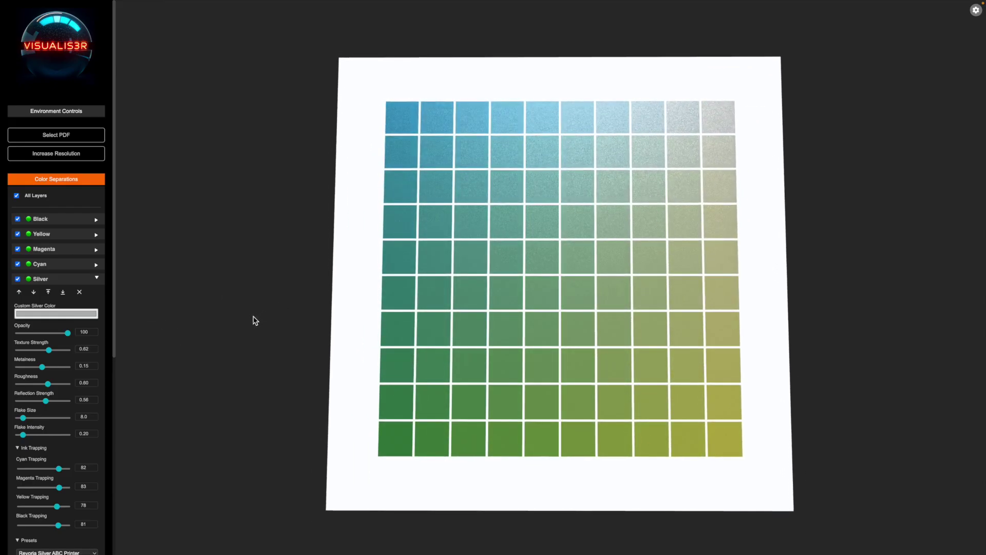